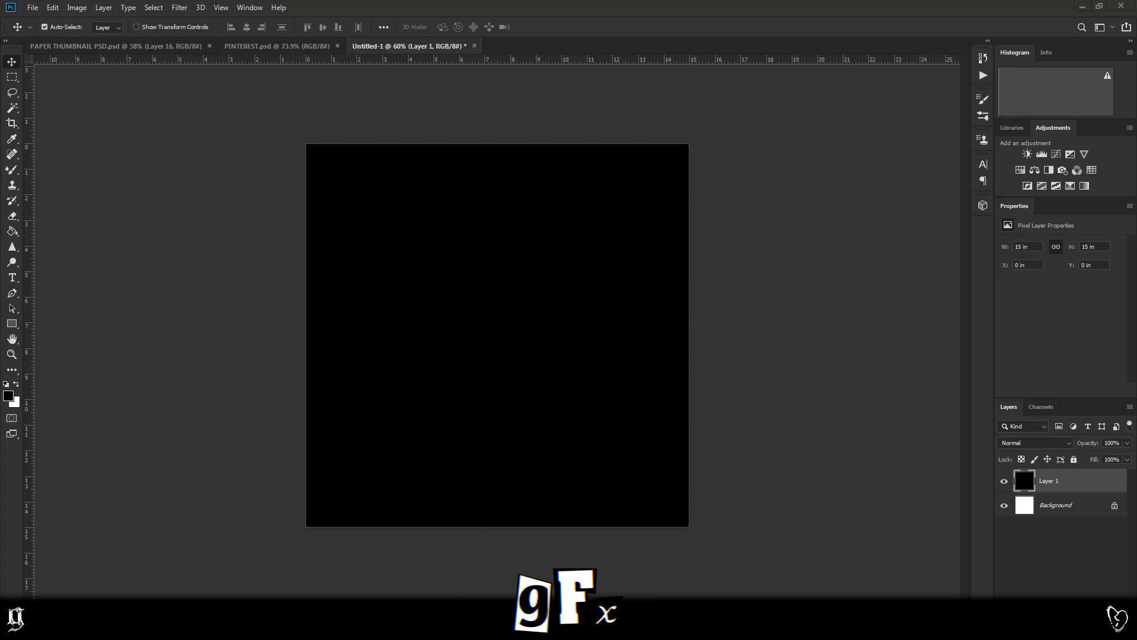
{"action": "key", "text": "ctrl+v"}
{"action": "scroll", "coordinate": [533, 392], "scroll_direction": "up", "scroll_amount": 3}
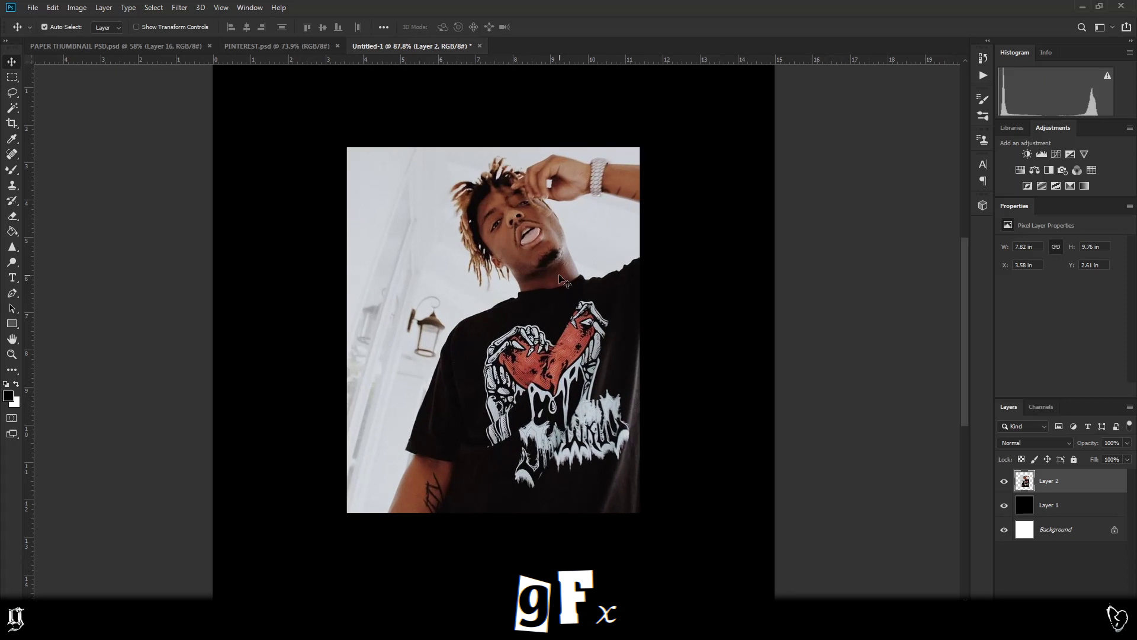
{"action": "left_click_drag", "start_coordinate": [514, 304], "coordinate": [521, 360]}
{"action": "scroll", "coordinate": [521, 361], "scroll_direction": "down", "scroll_amount": 1}
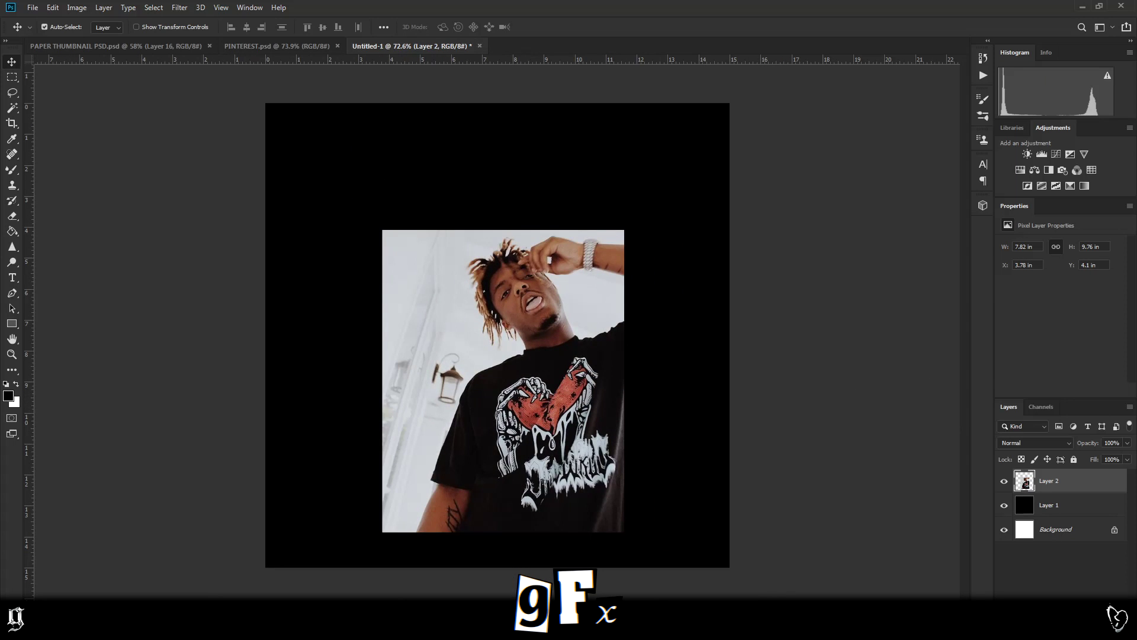
Step: Paste the portrait with the orange shirt and position it in the lower middle of the canvas, about X 3.22 in, Y 4.06 in
{"action": "key", "text": "ctrl+v"}
{"action": "left_click_drag", "start_coordinate": [523, 332], "coordinate": [436, 342]}
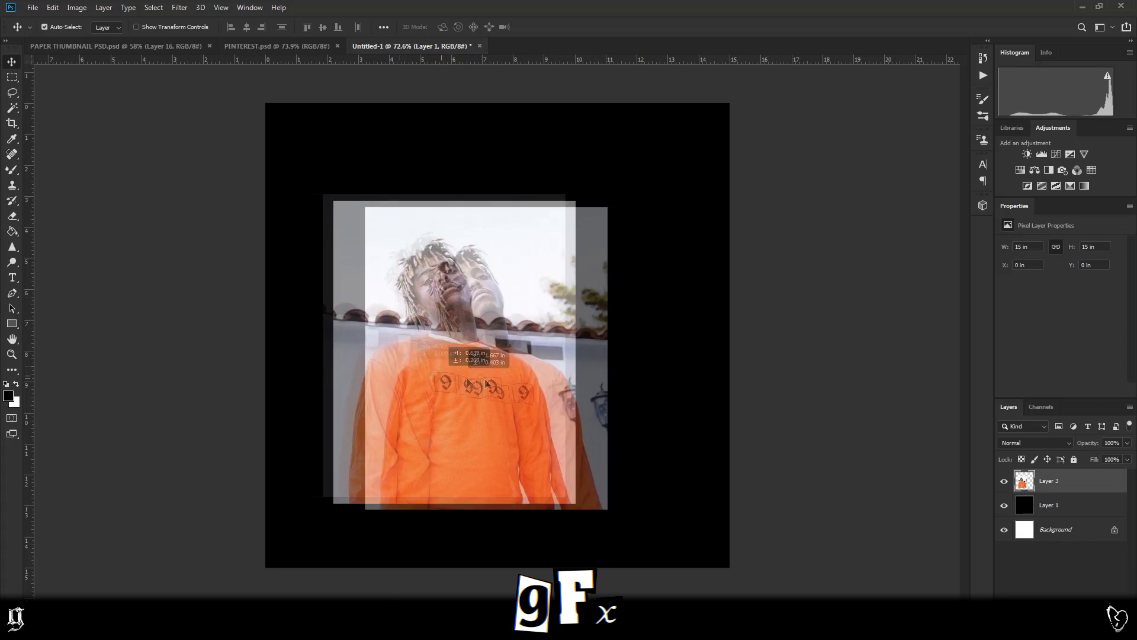
{"action": "left_click_drag", "start_coordinate": [485, 379], "coordinate": [438, 396]}
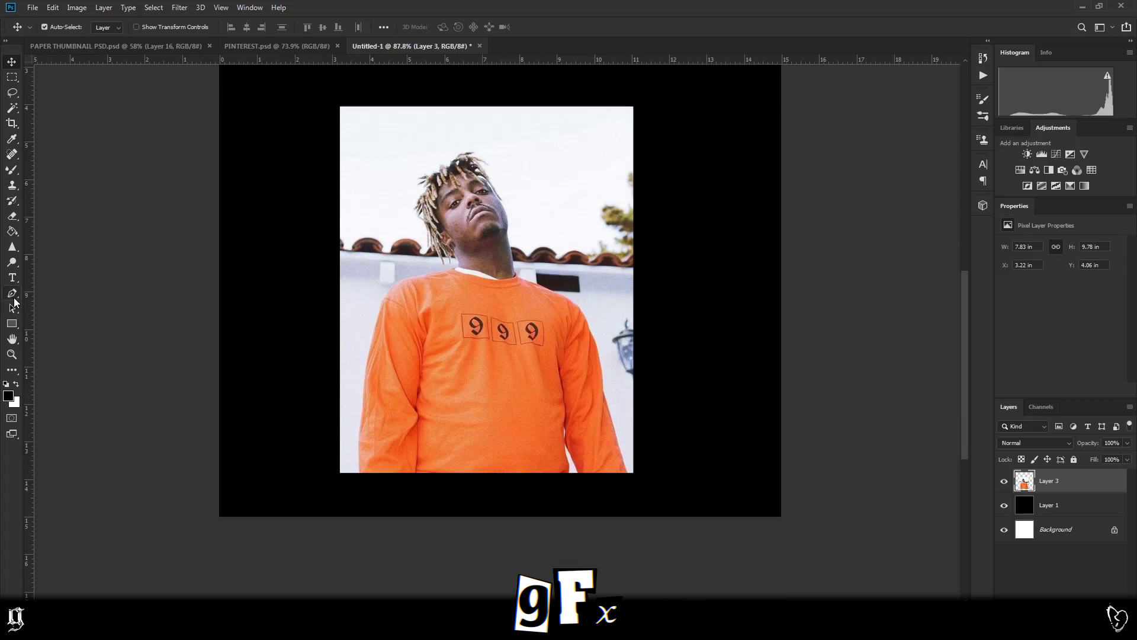
Step: Start a Pen path along the gap beside the torso, then trace the image-right sleeve and shoulder up to the collar
{"action": "left_click", "coordinate": [14, 297]}
{"action": "scroll", "coordinate": [511, 447], "scroll_direction": "up", "scroll_amount": 4}
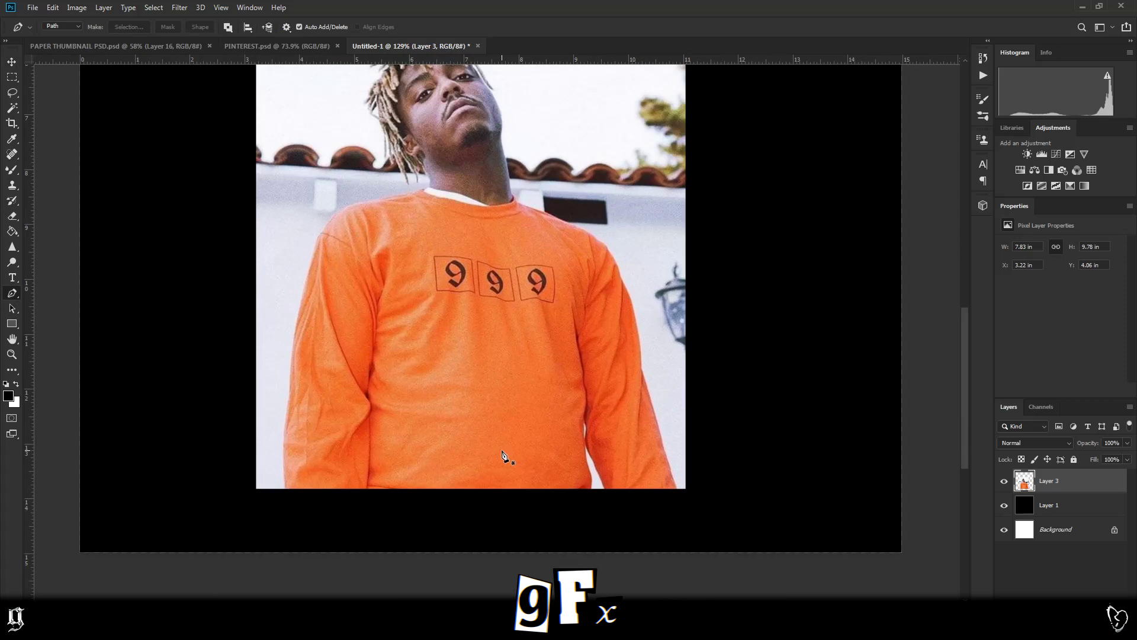
{"action": "scroll", "coordinate": [580, 320], "scroll_direction": "up", "scroll_amount": 2}
{"action": "scroll", "coordinate": [619, 541], "scroll_direction": "up", "scroll_amount": 3}
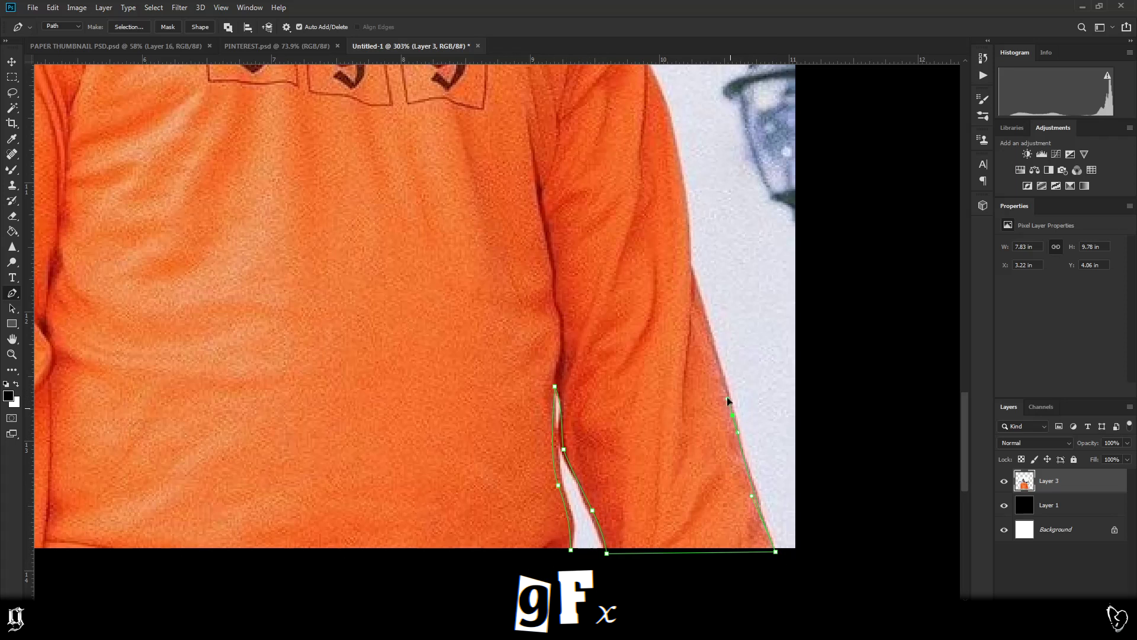
{"action": "scroll", "coordinate": [687, 226], "scroll_direction": "up", "scroll_amount": 5}
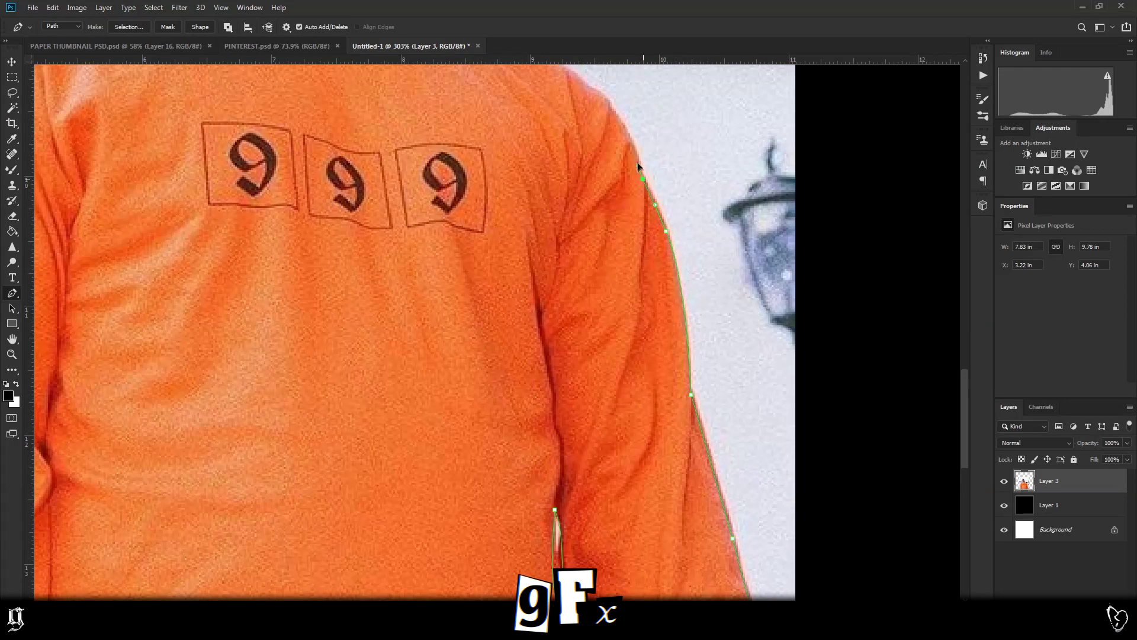
{"action": "scroll", "coordinate": [640, 171], "scroll_direction": "up", "scroll_amount": 3}
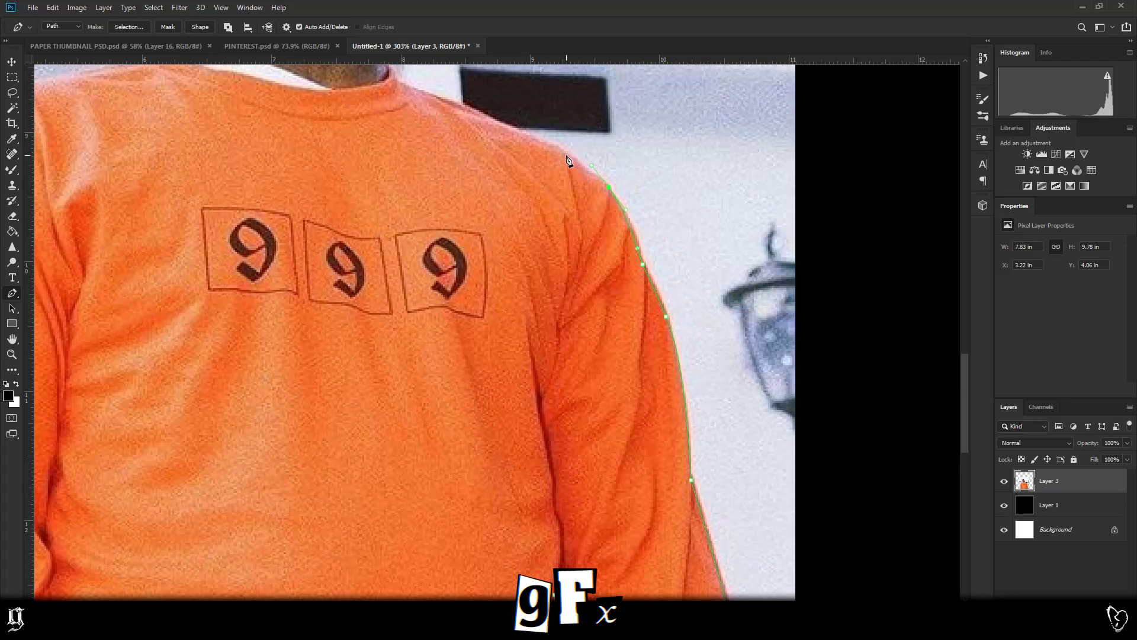
{"action": "scroll", "coordinate": [425, 104], "scroll_direction": "up", "scroll_amount": 2}
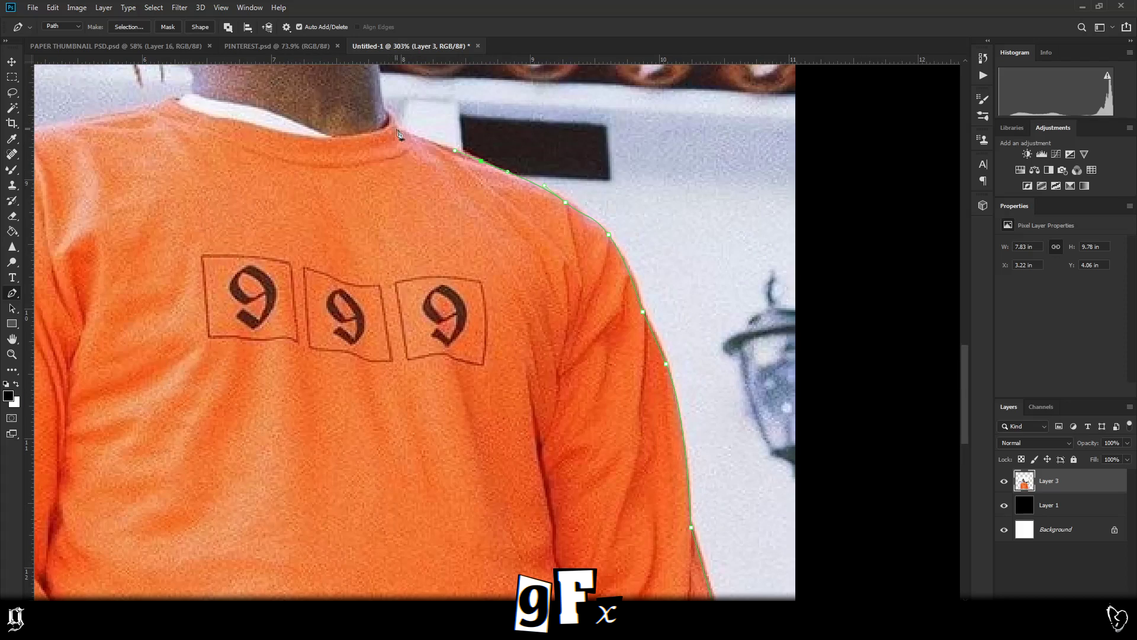
Step: Continue the Pen path around the neck, face and dreadlocks to the opposite side of the collar
{"action": "scroll", "coordinate": [382, 100], "scroll_direction": "up", "scroll_amount": 6}
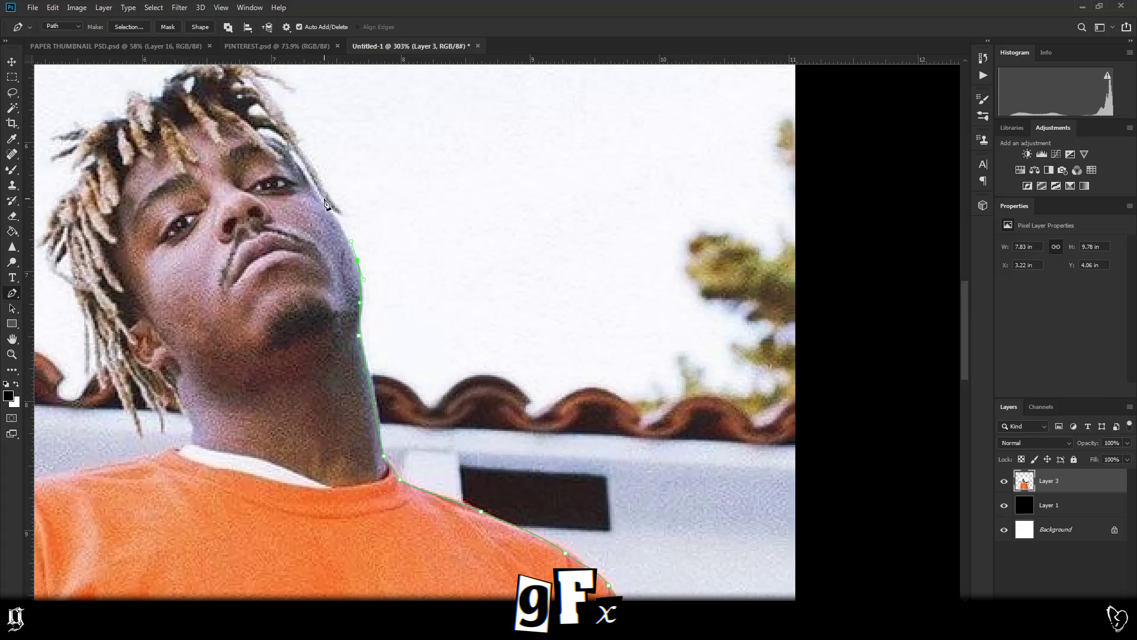
{"action": "scroll", "coordinate": [326, 204], "scroll_direction": "up", "scroll_amount": 2}
{"action": "left_click", "coordinate": [318, 244]}
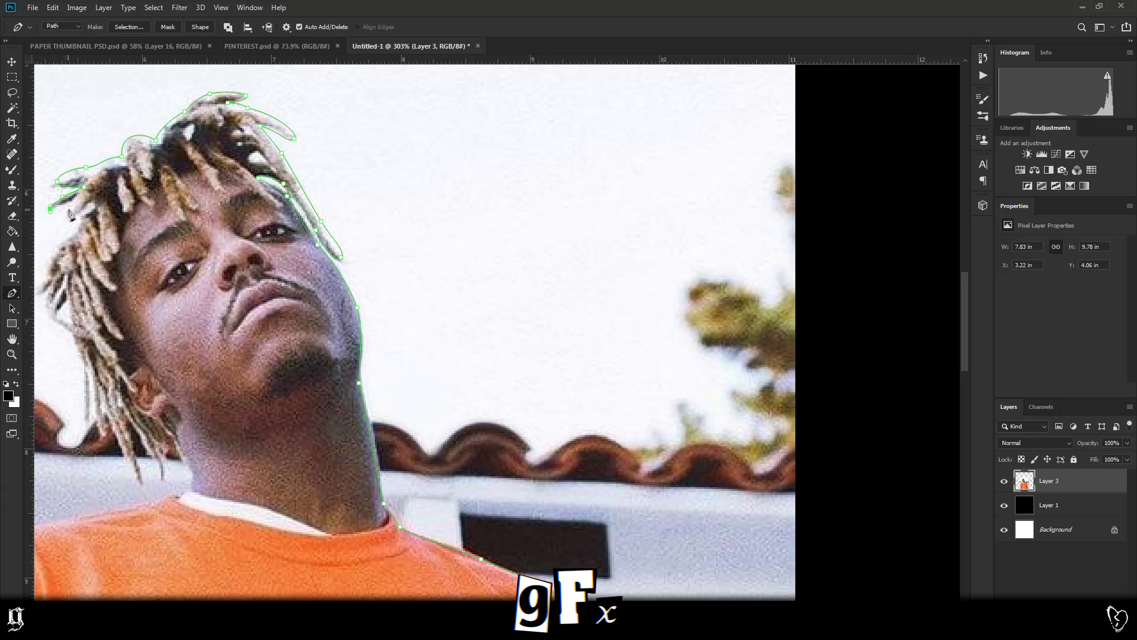
{"action": "left_click_drag", "start_coordinate": [46, 266], "coordinate": [45, 281]}
{"action": "scroll", "coordinate": [46, 282], "scroll_direction": "left", "scroll_amount": 4}
{"action": "left_click_drag", "start_coordinate": [253, 288], "coordinate": [251, 293]}
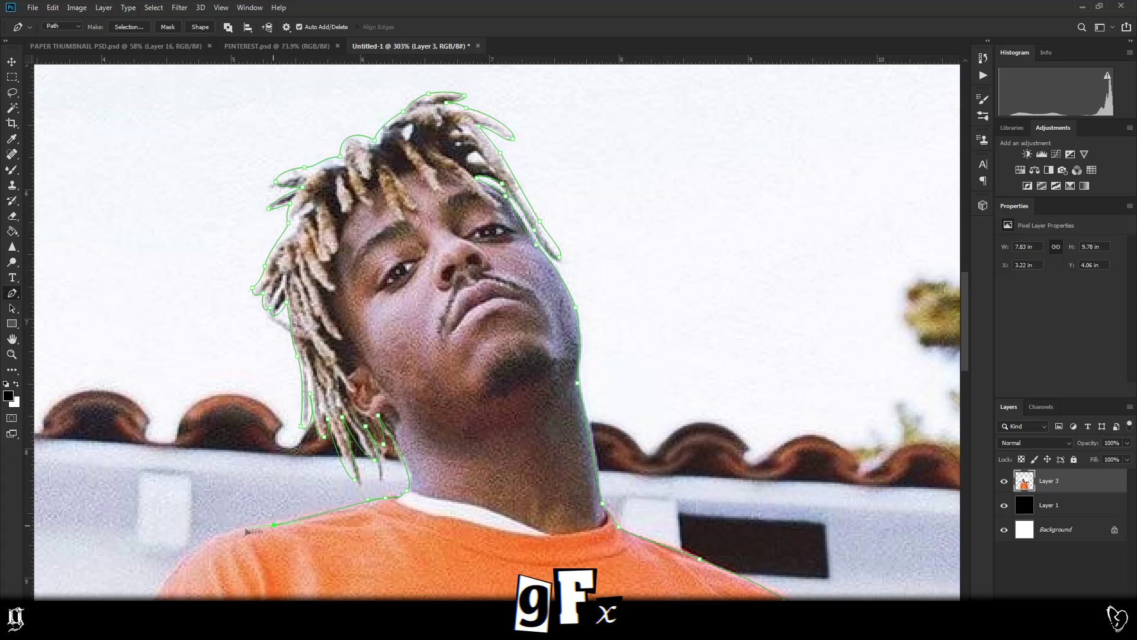
Step: Trace the remaining shoulder and sleeve with the Pen path and close it around the outside of the photo
{"action": "left_click_drag", "start_coordinate": [275, 524], "coordinate": [263, 527]}
{"action": "scroll", "coordinate": [206, 525], "scroll_direction": "down", "scroll_amount": 10}
{"action": "scroll", "coordinate": [206, 525], "scroll_direction": "up", "scroll_amount": 9}
{"action": "scroll", "coordinate": [226, 513], "scroll_direction": "down", "scroll_amount": 3}
{"action": "left_click_drag", "start_coordinate": [245, 462], "coordinate": [197, 565]}
{"action": "scroll", "coordinate": [194, 531], "scroll_direction": "down", "scroll_amount": 4}
{"action": "scroll", "coordinate": [200, 552], "scroll_direction": "down", "scroll_amount": 10}
{"action": "left_click", "coordinate": [139, 551]}
{"action": "left_click", "coordinate": [165, 139]}
{"action": "left_click", "coordinate": [550, 130]}
{"action": "left_click", "coordinate": [502, 548]}
Step: Convert the path into a selection, delete the photo's background inside it, and deselect
{"action": "right_click", "coordinate": [413, 331]}
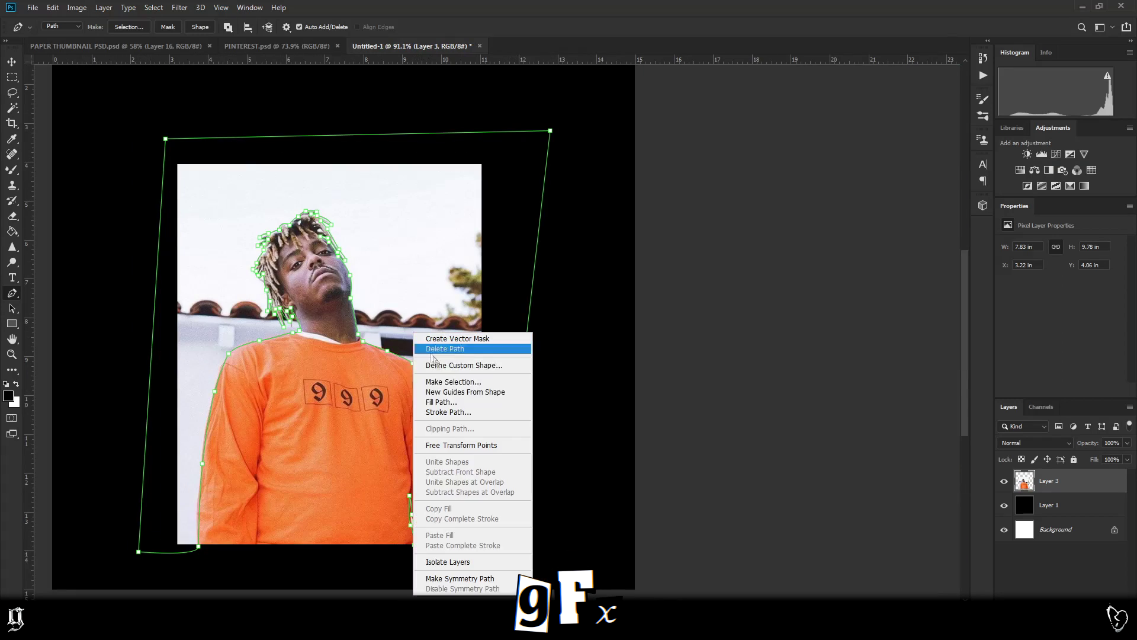
{"action": "left_click", "coordinate": [458, 382]}
{"action": "key", "text": "Return"}
{"action": "key", "text": "Delete"}
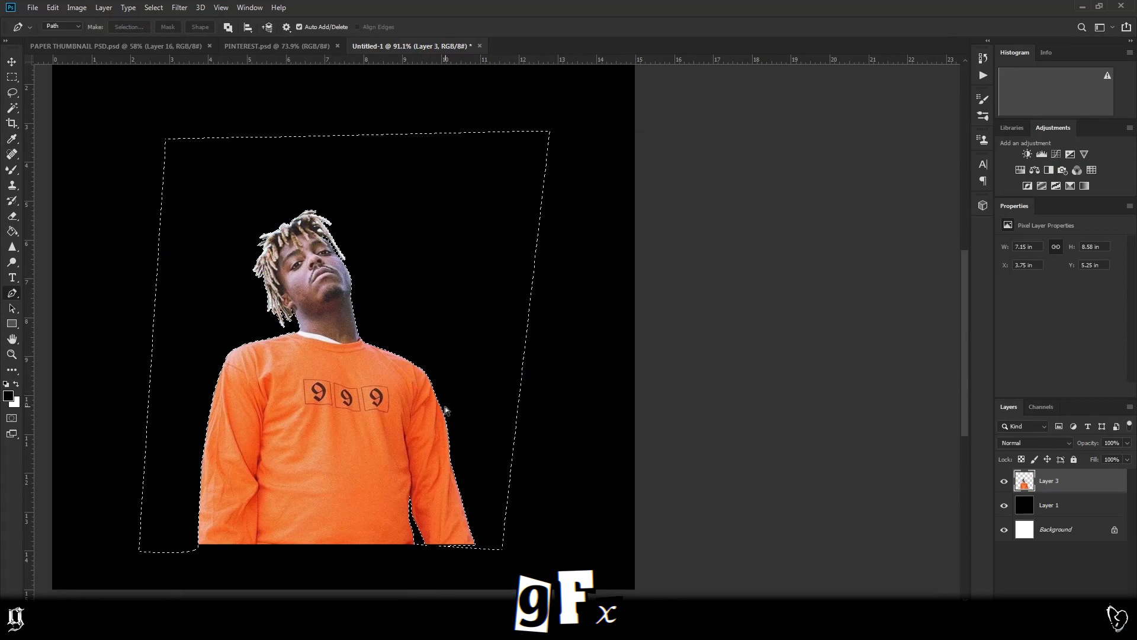
{"action": "key", "text": "ctrl+d"}
Step: Move the cut-out figure sideways toward the horizontal middle of the canvas, to about X 4.08 in
{"action": "left_click", "coordinate": [12, 61]}
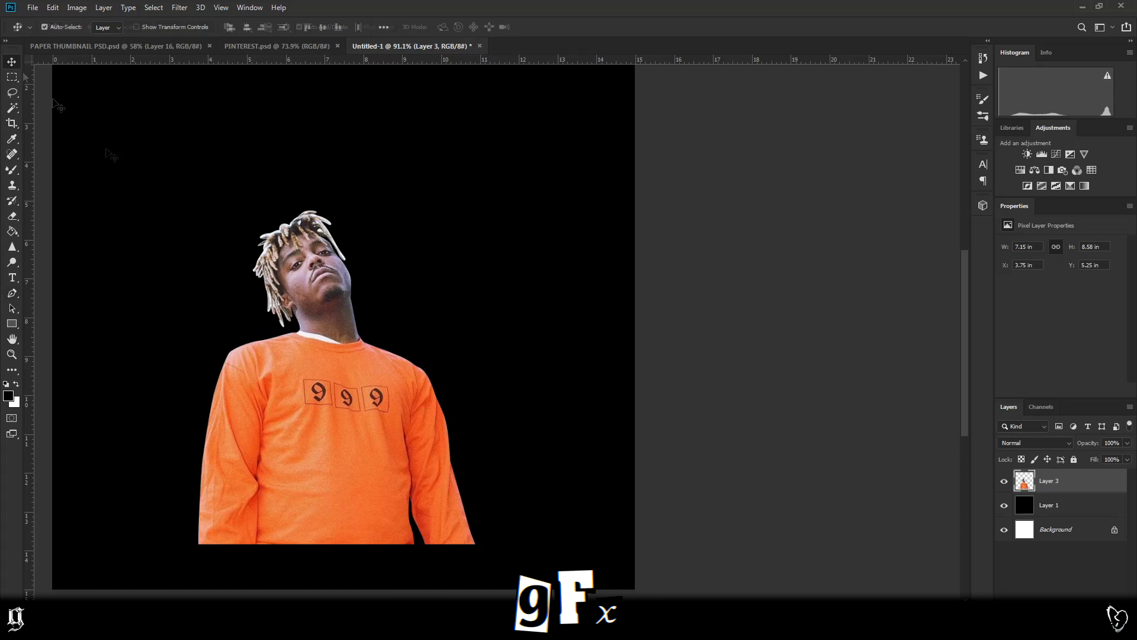
{"action": "key", "text": "ctrl+0"}
{"action": "left_click_drag", "start_coordinate": [455, 443], "coordinate": [466, 443]}
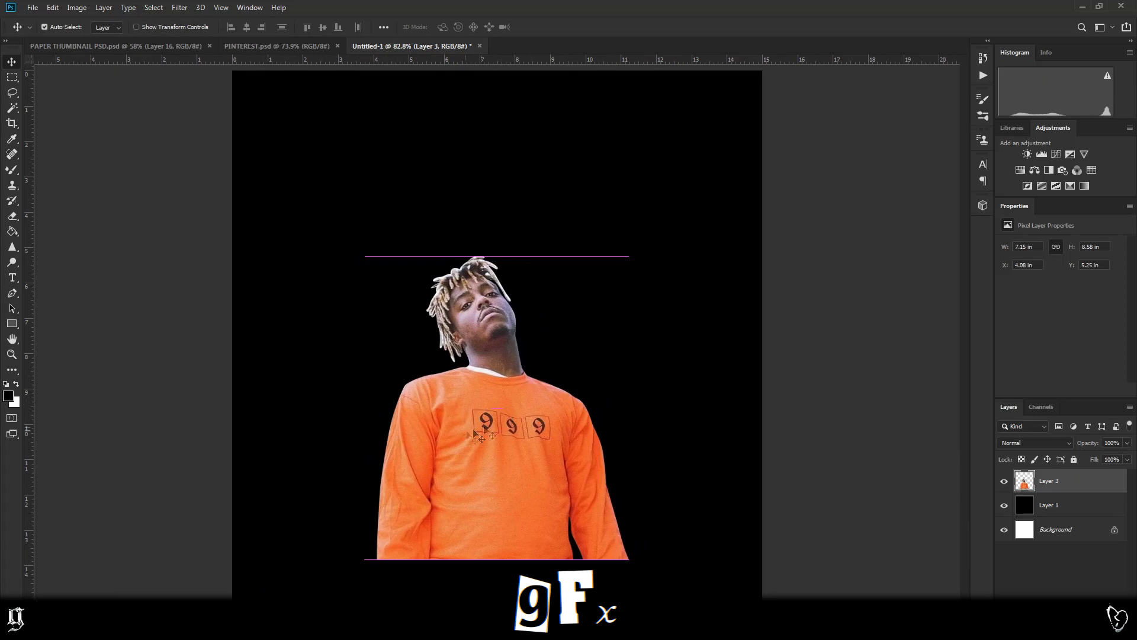
{"action": "key", "text": "ctrl+plus"}
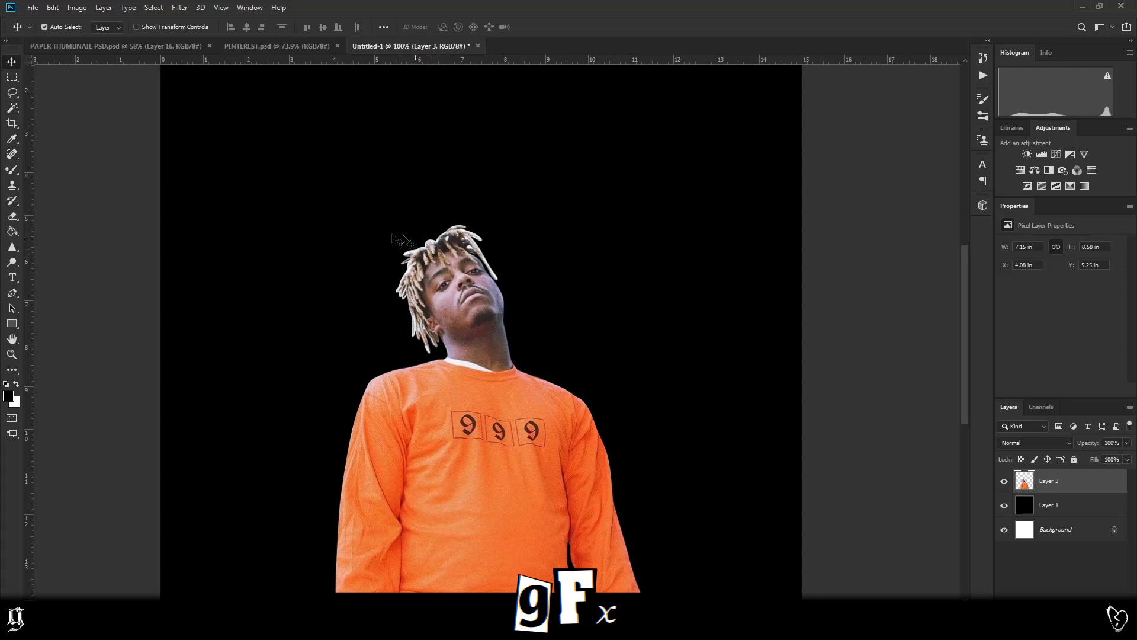
Step: Position and enlarge the blue sky image behind the cut-out figure until it spans roughly the figure's width
{"action": "left_click_drag", "start_coordinate": [488, 224], "coordinate": [487, 192]}
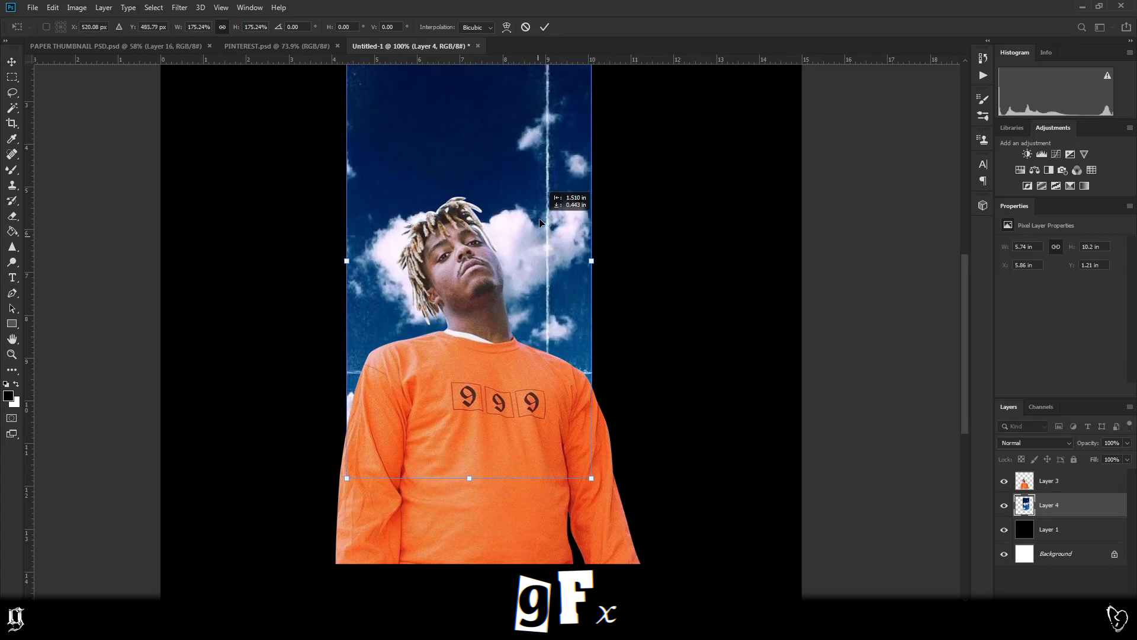
{"action": "left_click_drag", "start_coordinate": [541, 222], "coordinate": [535, 200]}
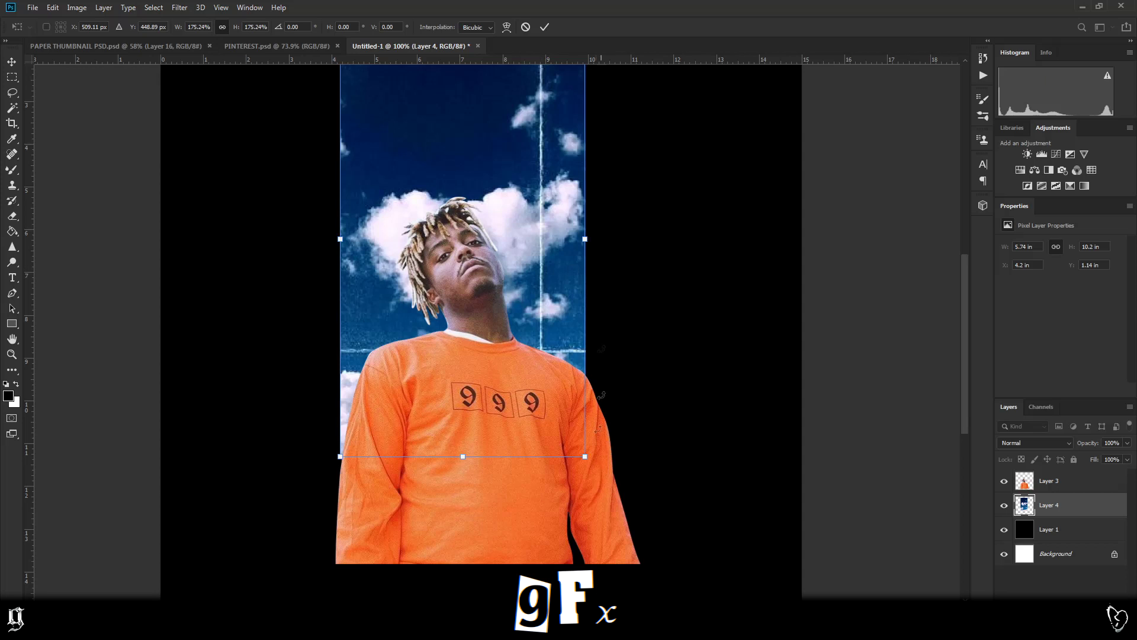
{"action": "left_click_drag", "start_coordinate": [586, 457], "coordinate": [710, 595]}
{"action": "left_click_drag", "start_coordinate": [586, 409], "coordinate": [549, 354]}
{"action": "right_click", "coordinate": [523, 342]}
{"action": "left_click", "coordinate": [564, 331]}
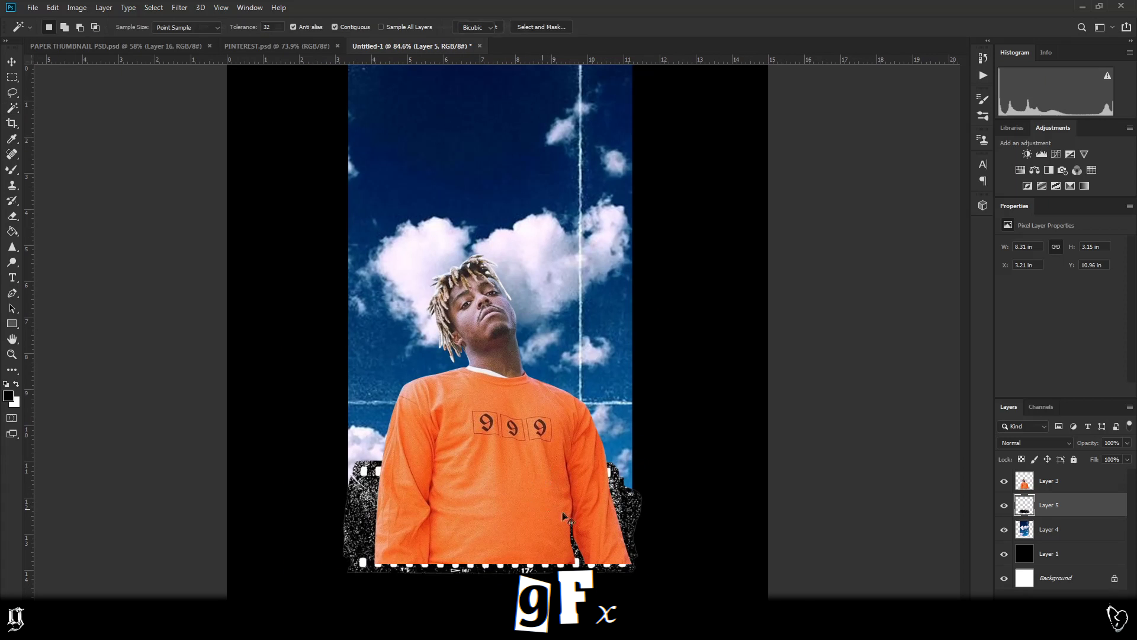
Step: Nudge the film strip behind the figure's lower half to about X 3.24 in, Y 11.03 in
{"action": "key", "text": "ctrl+t"}
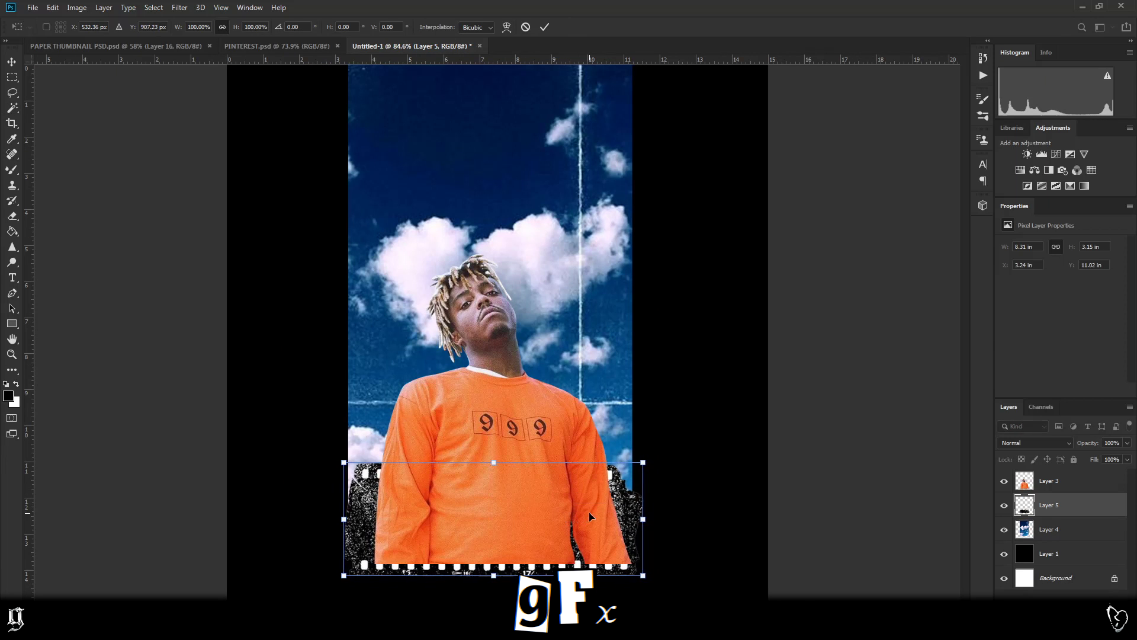
{"action": "key", "text": "Return"}
{"action": "key", "text": "w"}
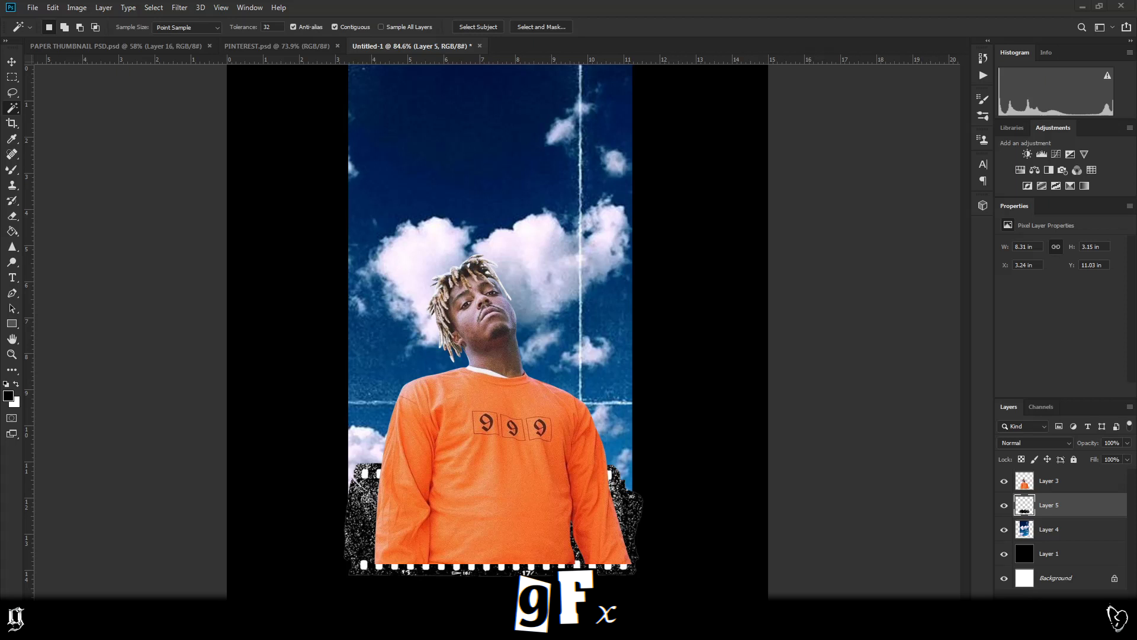
{"action": "left_click", "coordinate": [12, 63]}
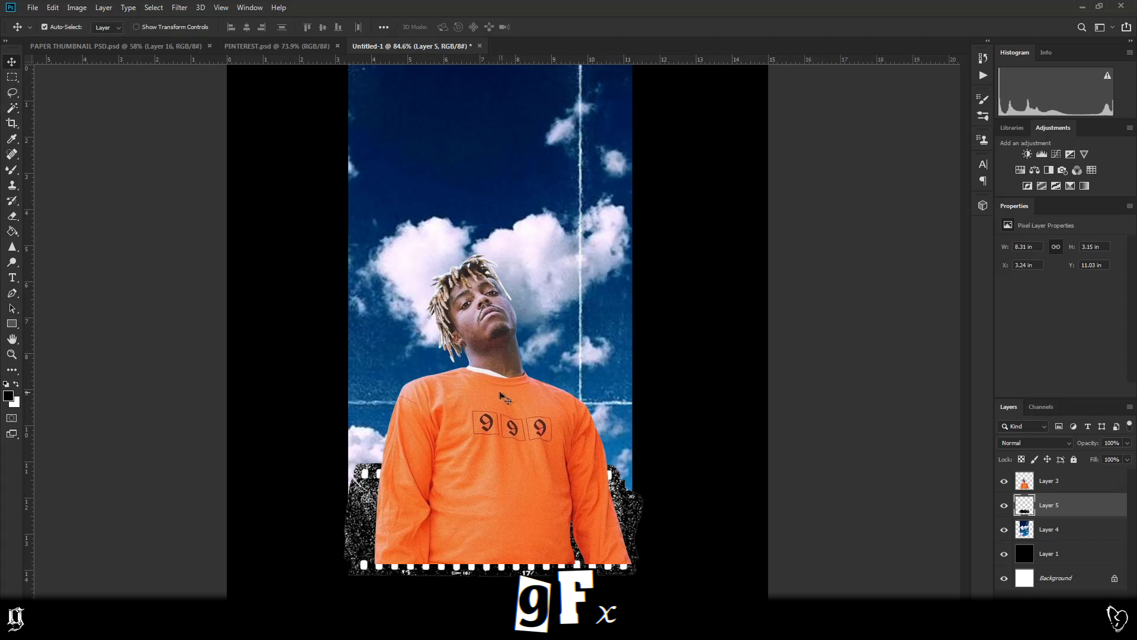
Step: Add a Curves adjustment above the figure layer and shape it into an S-curve with darker shadows and brighter highlights
{"action": "left_click", "coordinate": [487, 449]}
{"action": "left_click", "coordinate": [1057, 159]}
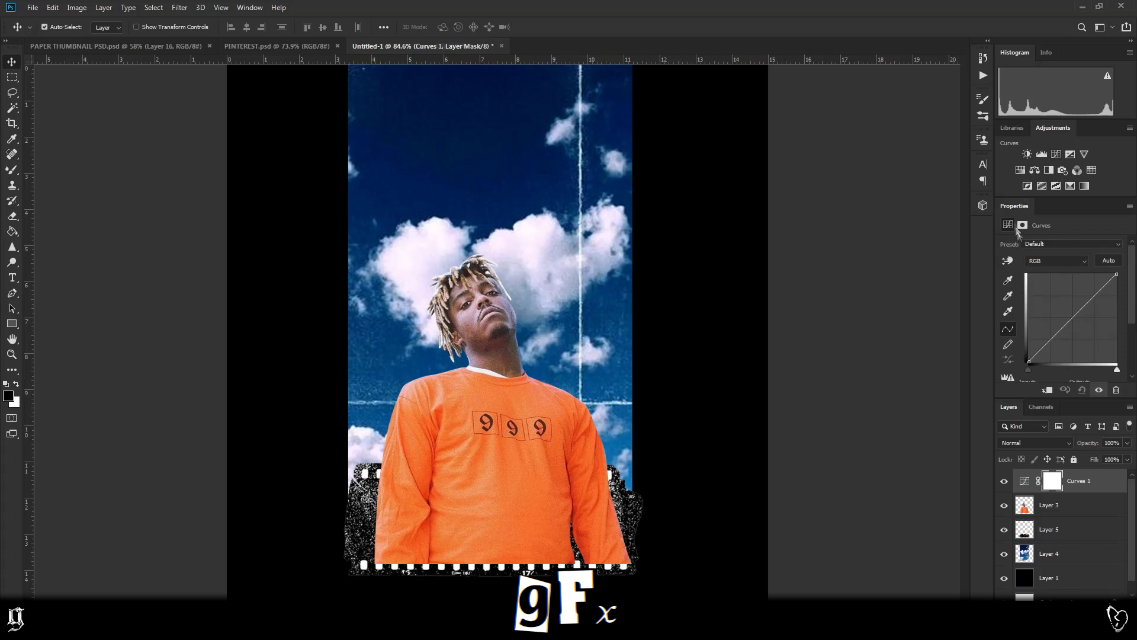
{"action": "left_click_drag", "start_coordinate": [1046, 346], "coordinate": [1047, 349]}
{"action": "left_click_drag", "start_coordinate": [1098, 292], "coordinate": [1104, 278]}
Step: Add a Curves adjustment clipped to the film strip layer and bend it into a contrast-boosting S-curve
{"action": "left_click", "coordinate": [364, 520]}
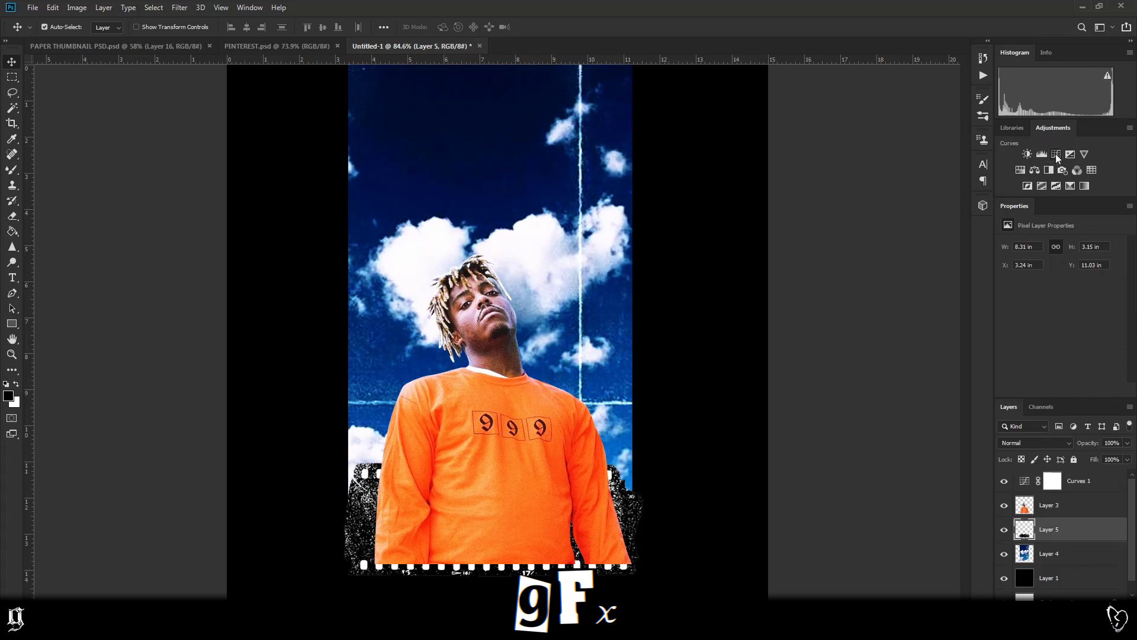
{"action": "left_click", "coordinate": [1056, 154]}
{"action": "right_click", "coordinate": [1091, 531]}
{"action": "left_click", "coordinate": [1020, 256]}
{"action": "left_click_drag", "start_coordinate": [1048, 344], "coordinate": [1051, 354]}
{"action": "left_click_drag", "start_coordinate": [1098, 297], "coordinate": [1101, 283]}
Step: Merge the clipped Curves adjustment with the film strip layer
{"action": "left_click", "coordinate": [1060, 558], "text": "shift"}
{"action": "right_click", "coordinate": [1059, 559]}
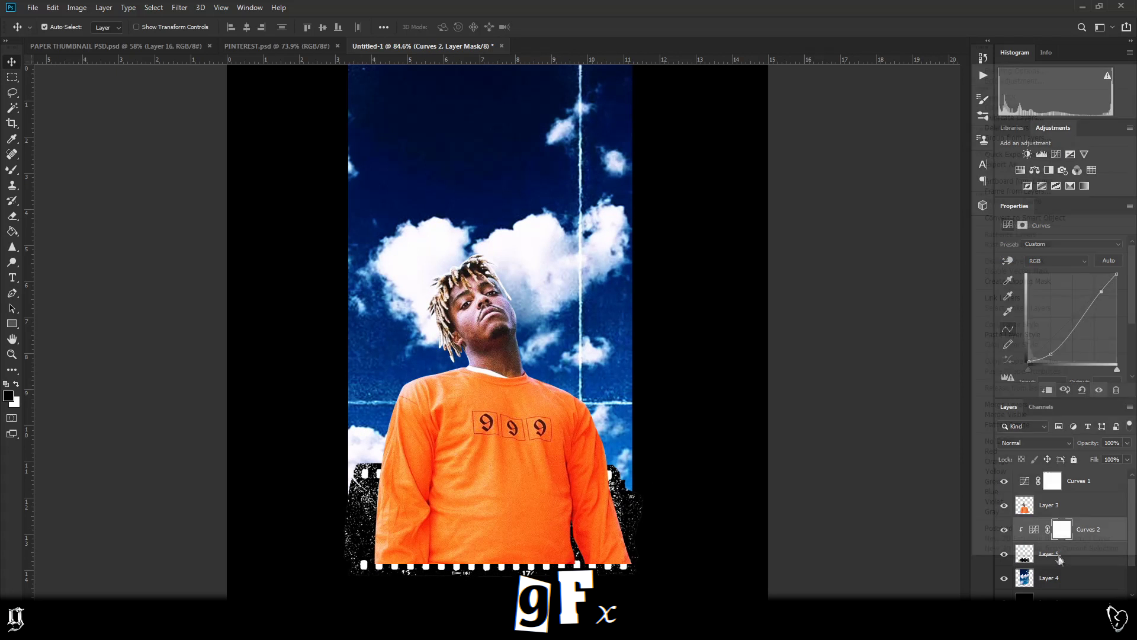
{"action": "left_click", "coordinate": [1022, 409]}
{"action": "left_click_drag", "start_coordinate": [498, 425], "coordinate": [498, 443]}
{"action": "key", "text": "ctrl+z"}
Step: Merge the figure, film strip and sky layers into one and shift the result to about X 3.56 in, Y -1.74 in
{"action": "left_click", "coordinate": [1107, 551], "text": "shift"}
{"action": "right_click", "coordinate": [1074, 525]}
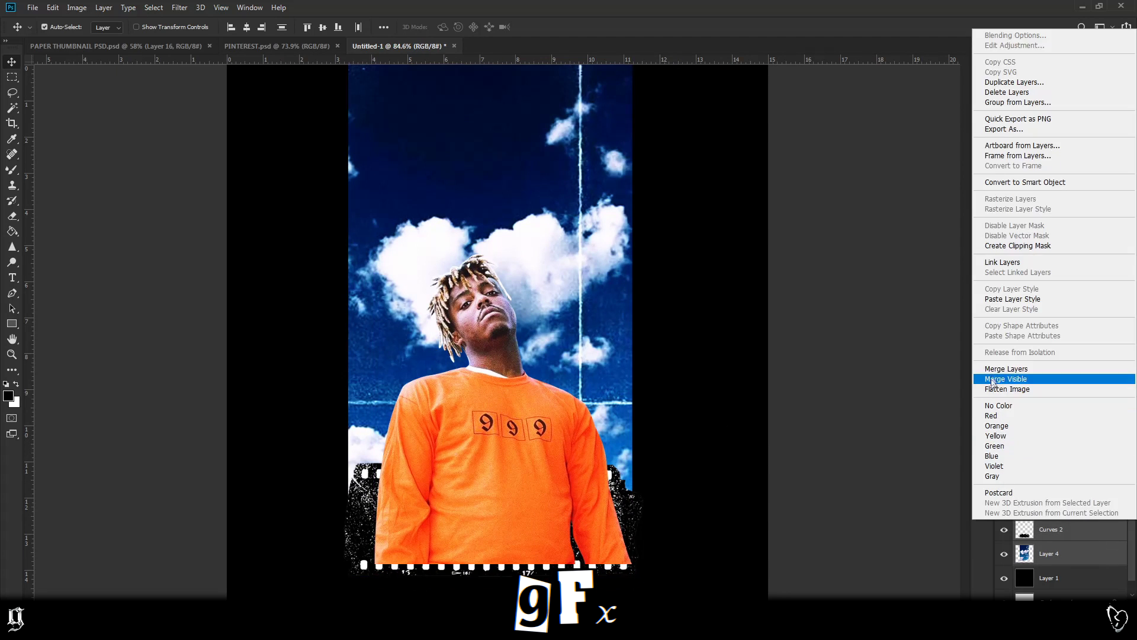
{"action": "left_click", "coordinate": [1001, 369]}
{"action": "scroll", "coordinate": [492, 388], "scroll_direction": "down", "scroll_amount": 3}
{"action": "left_click_drag", "start_coordinate": [493, 388], "coordinate": [524, 400]}
{"action": "scroll", "coordinate": [509, 391], "scroll_direction": "up", "scroll_amount": 2}
Step: Switch to File Explorer and place the white RIP01 torn-paper image from the TEXTURE > PAPER folder into the Photoshop document
{"action": "mouse_move", "coordinate": [161, 628]}
{"action": "left_click", "coordinate": [225, 569]}
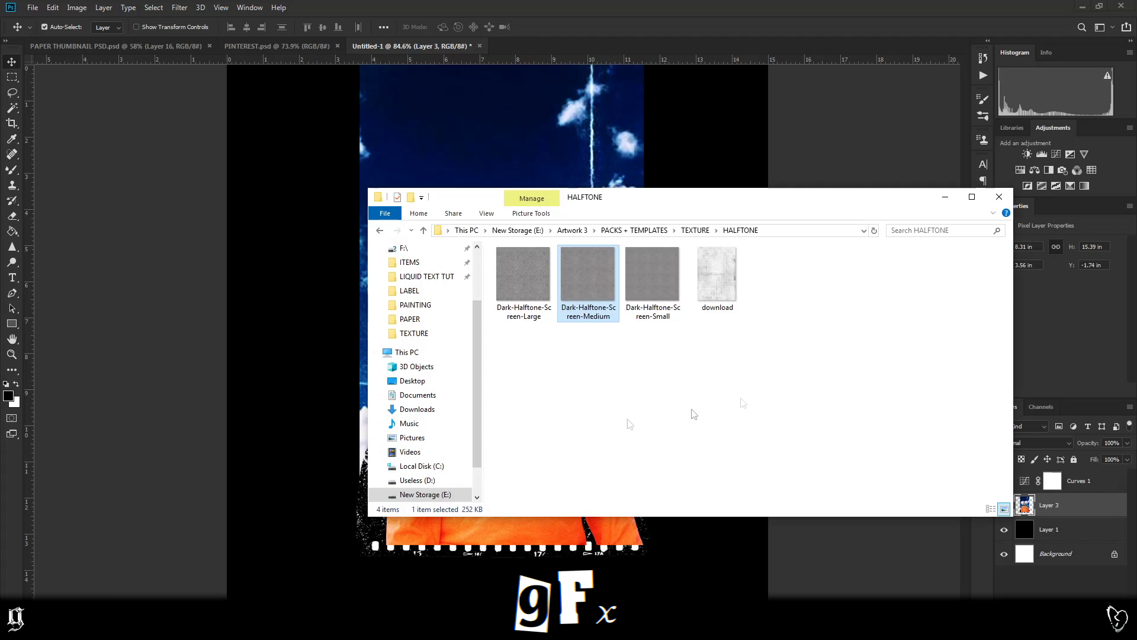
{"action": "left_click", "coordinate": [687, 231]}
{"action": "double_click", "coordinate": [584, 282]}
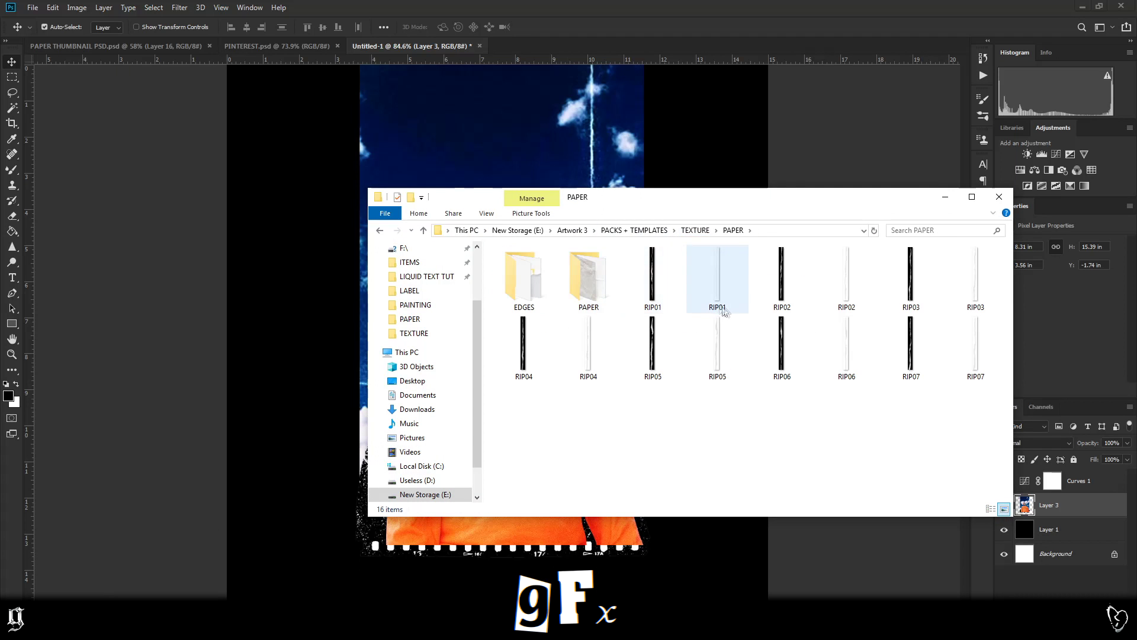
{"action": "left_click_drag", "start_coordinate": [717, 296], "coordinate": [317, 384]}
{"action": "left_click_drag", "start_coordinate": [504, 338], "coordinate": [351, 365]}
{"action": "key", "text": "Return"}
Step: Rotate the torn-paper strip 90° and position it across the figure's lower edge over the film strip
{"action": "left_click_drag", "start_coordinate": [351, 365], "coordinate": [362, 343]}
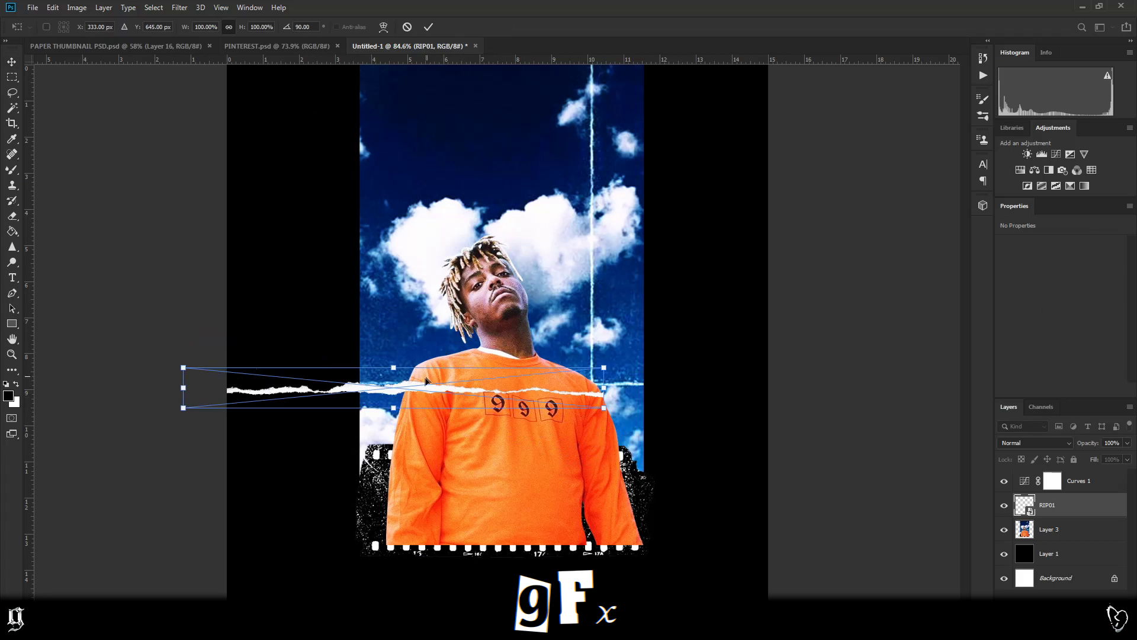
{"action": "left_click_drag", "start_coordinate": [430, 386], "coordinate": [539, 544]}
{"action": "key", "text": "Return"}
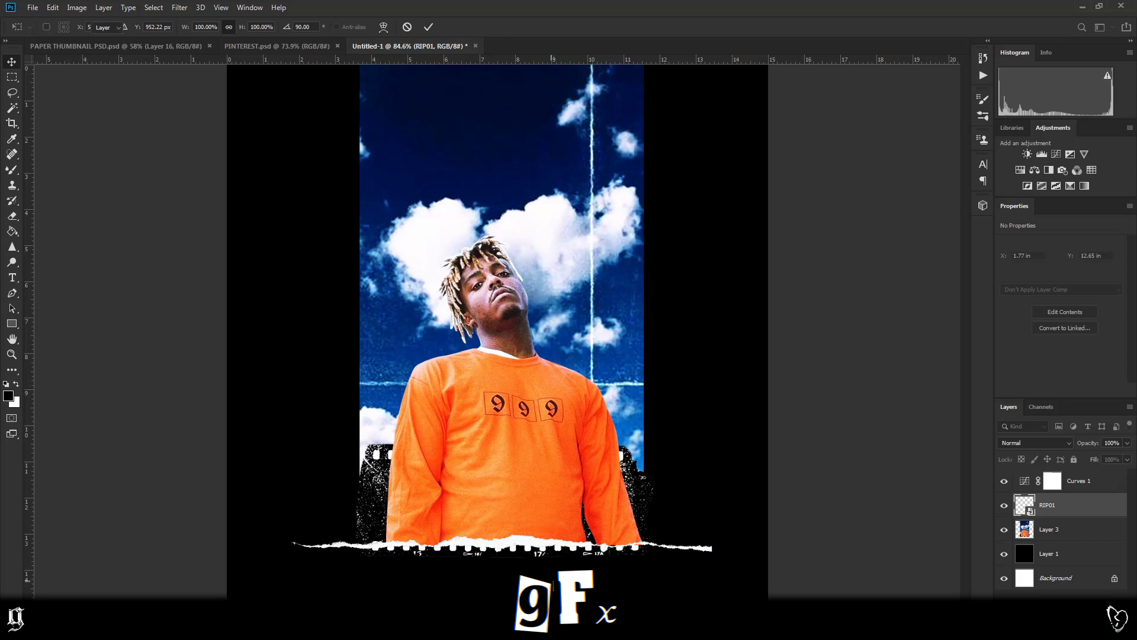
Step: Rasterize the RIP01 layer and erase both ends of the torn-paper strip that extend past the film strip
{"action": "scroll", "coordinate": [492, 565], "scroll_direction": "up", "scroll_amount": 3}
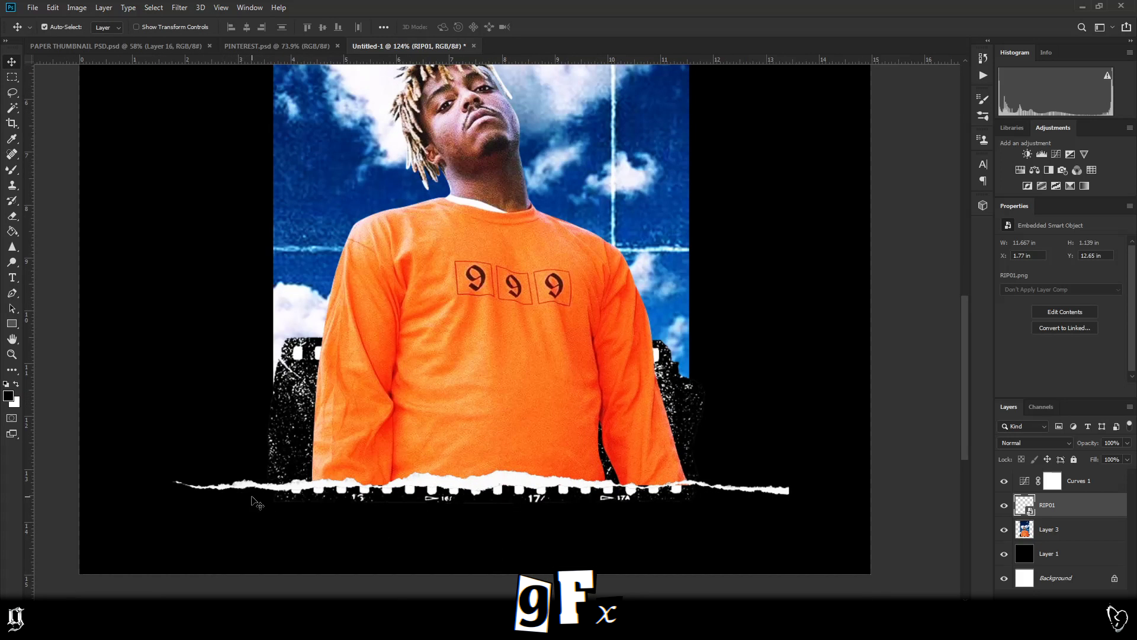
{"action": "key", "text": "e"}
{"action": "right_click", "coordinate": [1049, 510]}
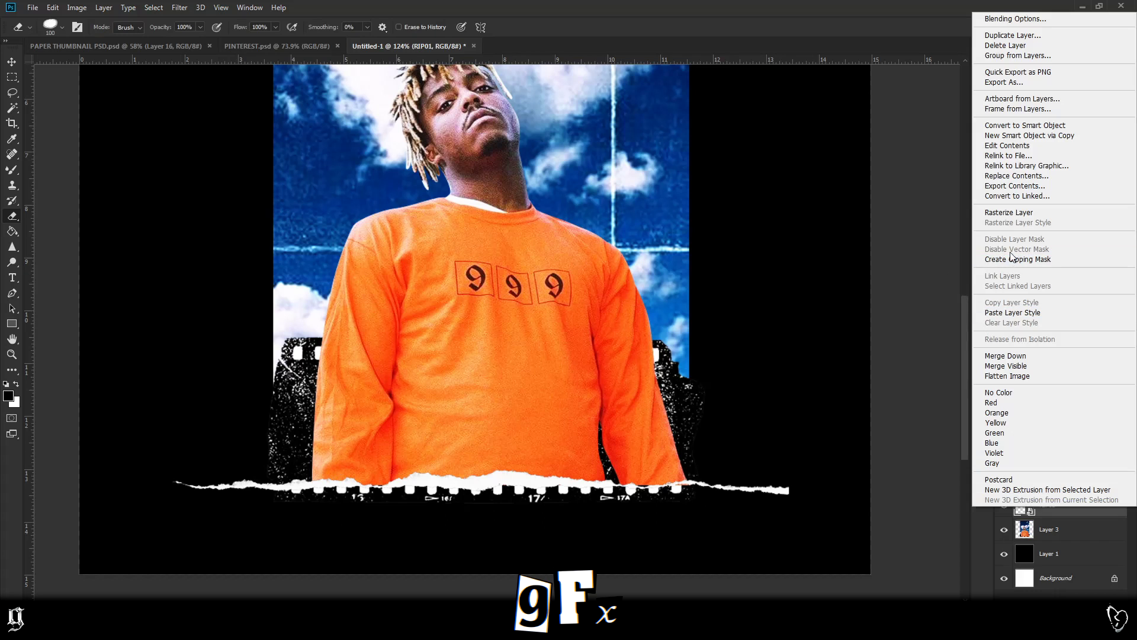
{"action": "left_click", "coordinate": [1010, 212]}
{"action": "left_click_drag", "start_coordinate": [724, 479], "coordinate": [785, 504]}
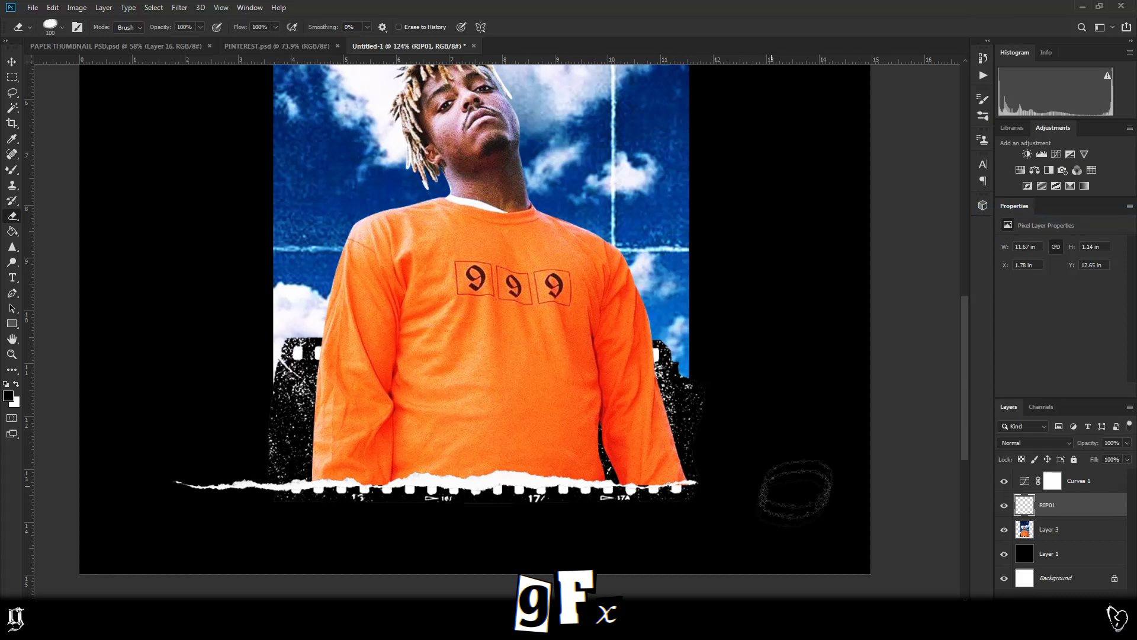
{"action": "mouse_move", "coordinate": [257, 487]}
{"action": "left_mouse_down"}
{"action": "mouse_move", "coordinate": [222, 498]}
{"action": "mouse_move", "coordinate": [225, 480]}
{"action": "mouse_move", "coordinate": [236, 483]}
{"action": "mouse_move", "coordinate": [195, 481]}
{"action": "left_mouse_up"}
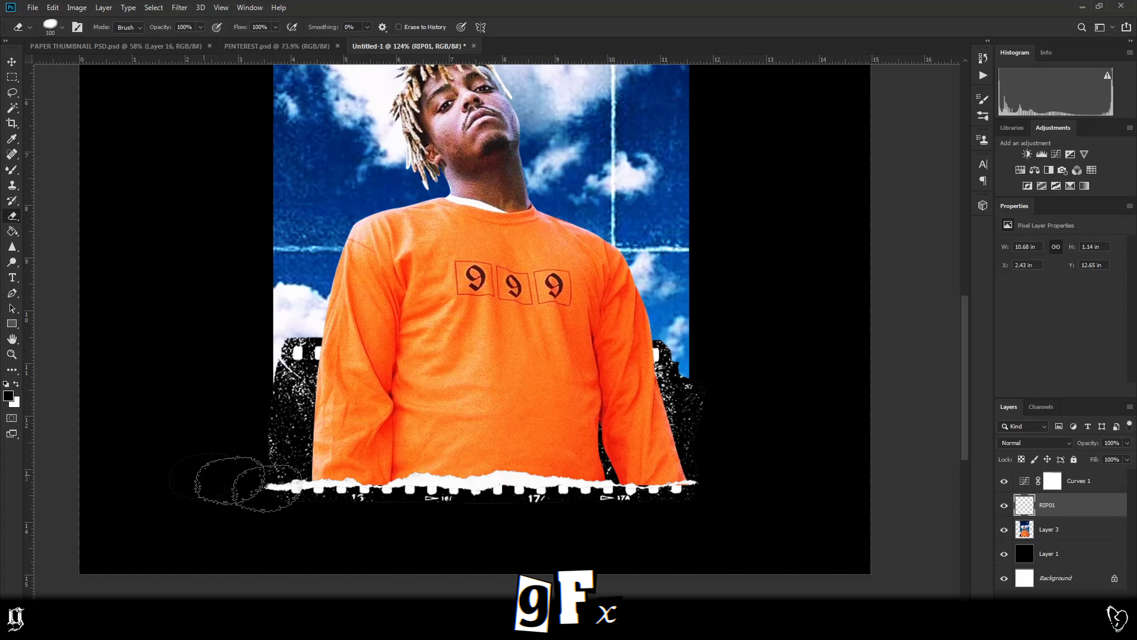
Step: Try to erase the film strip section of Layer 3 below the torn paper, and undo the erasure
{"action": "scroll", "coordinate": [465, 526], "scroll_direction": "up", "scroll_amount": 5}
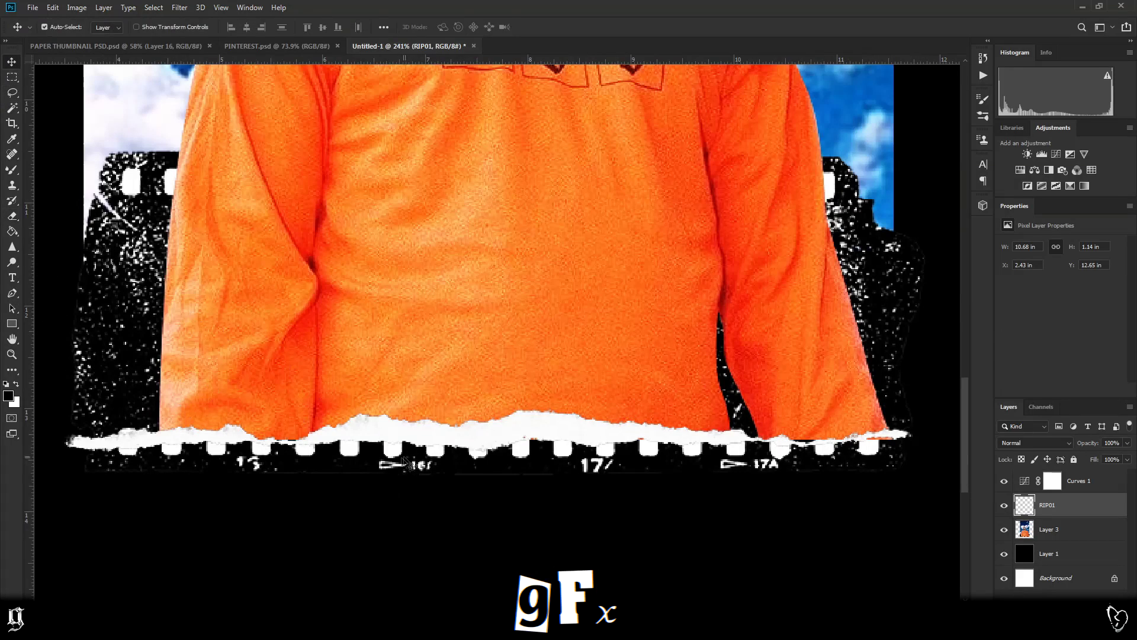
{"action": "key", "text": "alt+bracketleft"}
{"action": "mouse_move", "coordinate": [368, 470]}
{"action": "left_mouse_down"}
{"action": "mouse_move", "coordinate": [401, 484]}
{"action": "mouse_move", "coordinate": [735, 488]}
{"action": "left_mouse_up"}
{"action": "scroll", "coordinate": [642, 514], "scroll_direction": "down", "scroll_amount": 9}
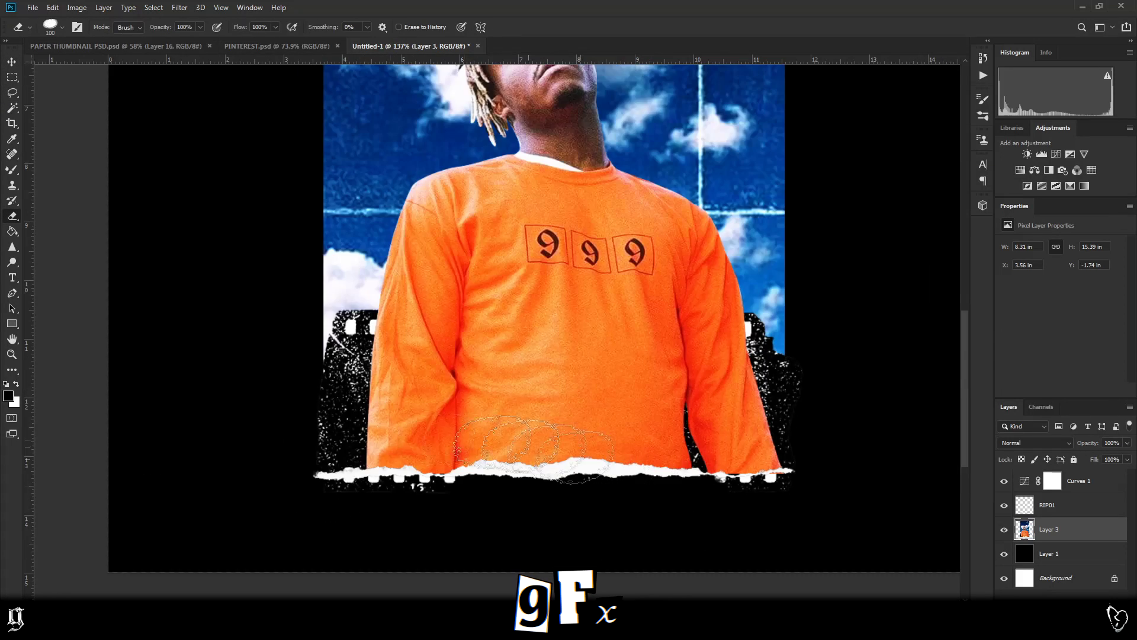
{"action": "key", "text": "ctrl+z"}
{"action": "scroll", "coordinate": [495, 557], "scroll_direction": "up", "scroll_amount": 5}
{"action": "scroll", "coordinate": [513, 553], "scroll_direction": "up", "scroll_amount": 4}
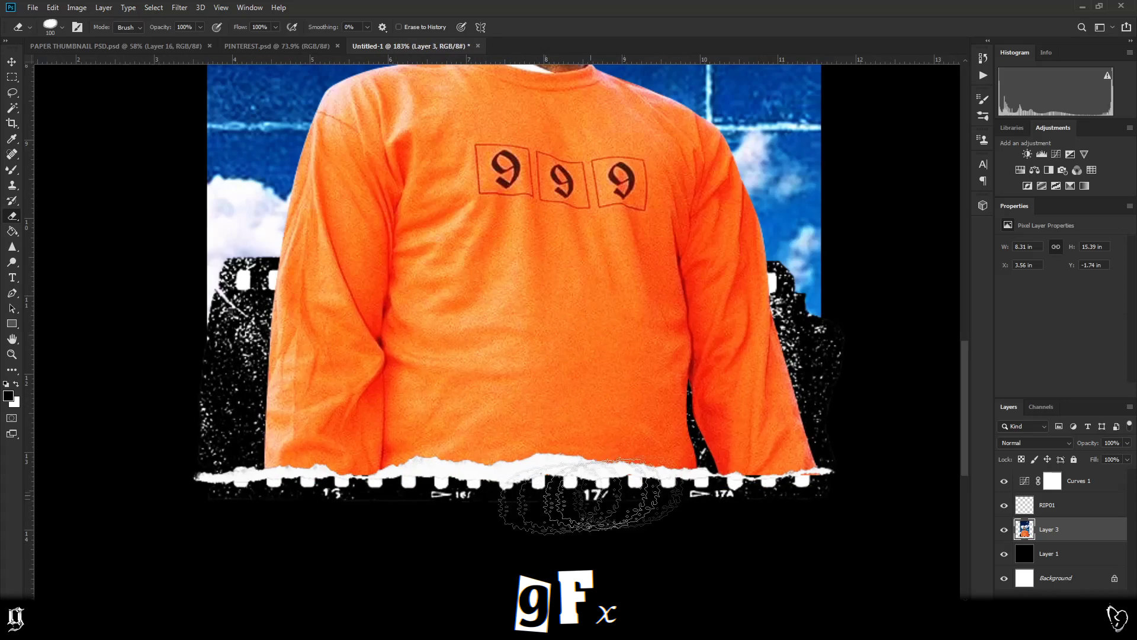
{"action": "left_click", "coordinate": [12, 62]}
{"action": "scroll", "coordinate": [550, 530], "scroll_direction": "up", "scroll_amount": 1}
{"action": "scroll", "coordinate": [554, 533], "scroll_direction": "down", "scroll_amount": 4}
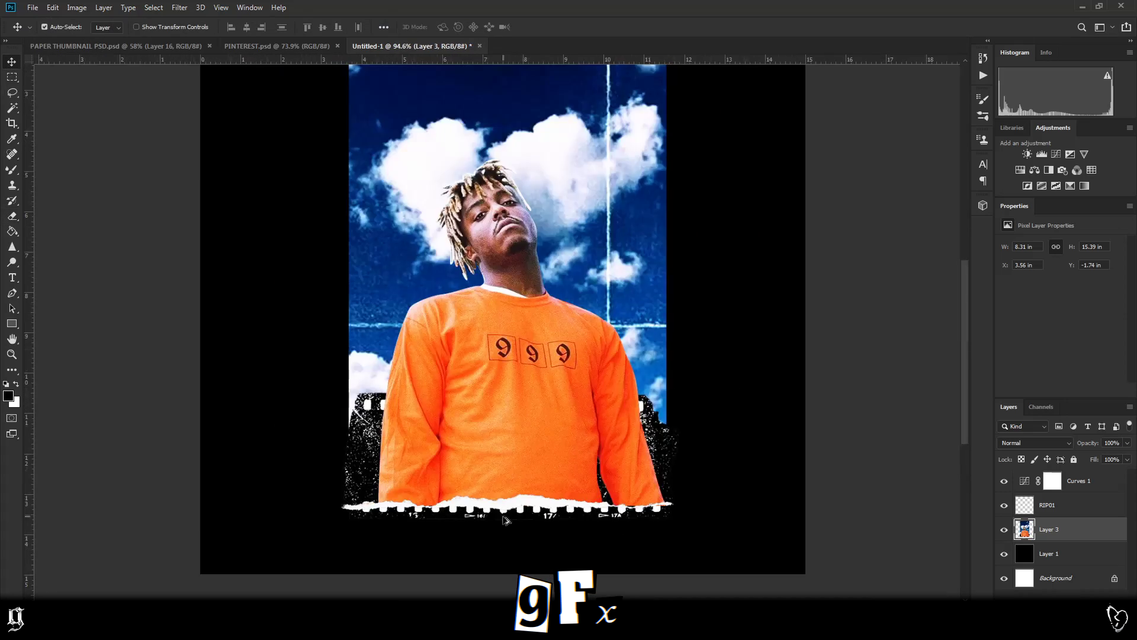
Step: Switch to File Explorer and place the white RIP02 torn-paper image into the Photoshop document, rotated 90°
{"action": "scroll", "coordinate": [500, 520], "scroll_direction": "up", "scroll_amount": 2}
{"action": "mouse_move", "coordinate": [160, 628]}
{"action": "left_click", "coordinate": [115, 576]}
{"action": "left_click_drag", "start_coordinate": [844, 279], "coordinate": [299, 190]}
{"action": "left_click_drag", "start_coordinate": [533, 179], "coordinate": [653, 371]}
Step: Position the RIP02 torn-paper strip horizontally across the upper part of the sky, near the artwork's top edge
{"action": "scroll", "coordinate": [554, 461], "scroll_direction": "up", "scroll_amount": 3}
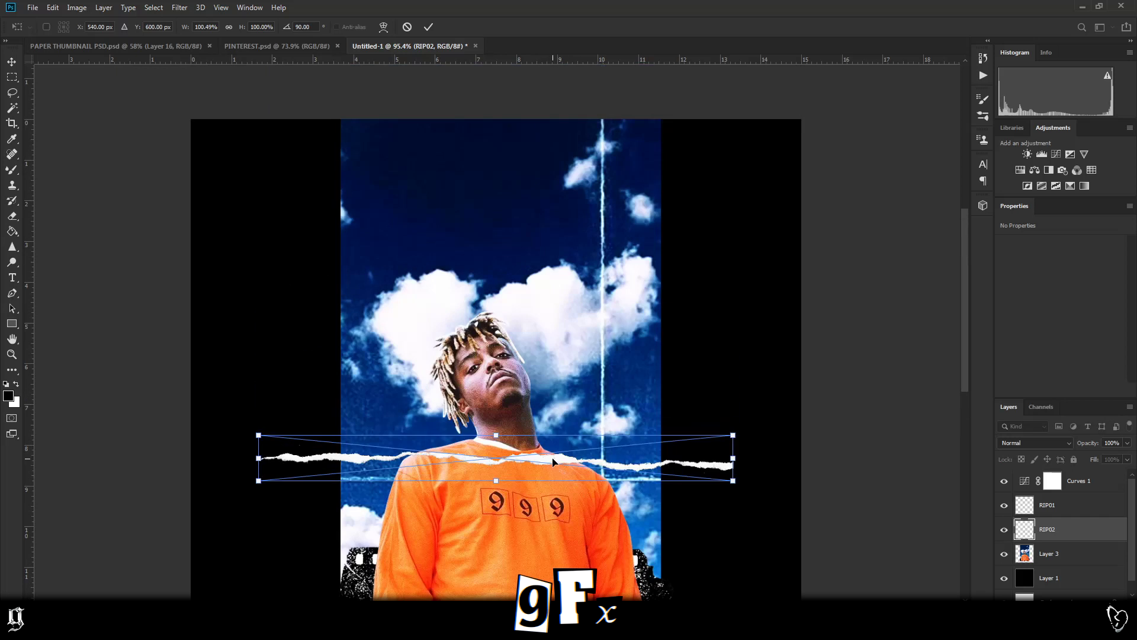
{"action": "left_click_drag", "start_coordinate": [554, 461], "coordinate": [564, 194]}
{"action": "key", "text": "Return"}
Step: Erase the sky on Layer 3 above the RIP02 torn-paper strip
{"action": "scroll", "coordinate": [565, 194], "scroll_direction": "up", "scroll_amount": 5}
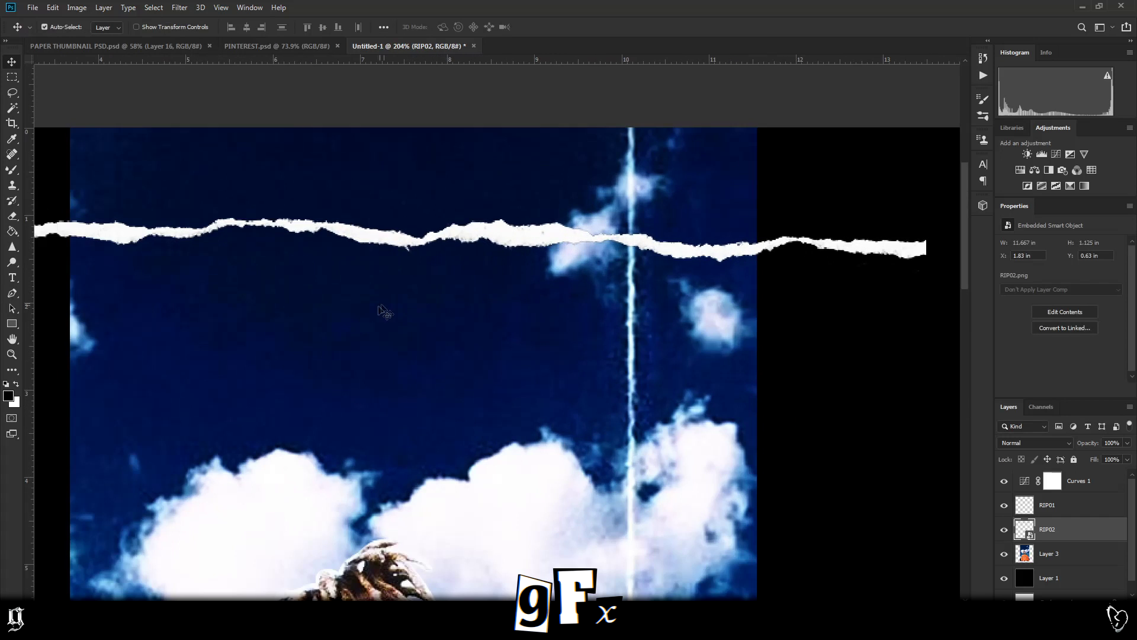
{"action": "left_click", "coordinate": [377, 314]}
{"action": "key", "text": "e"}
{"action": "scroll", "coordinate": [381, 241], "scroll_direction": "down", "scroll_amount": 3}
{"action": "mouse_move", "coordinate": [164, 197]}
{"action": "left_mouse_down"}
{"action": "mouse_move", "coordinate": [406, 216]}
{"action": "mouse_move", "coordinate": [575, 192]}
{"action": "mouse_move", "coordinate": [492, 198]}
{"action": "mouse_move", "coordinate": [445, 170]}
{"action": "mouse_move", "coordinate": [144, 176]}
{"action": "left_mouse_up"}
{"action": "scroll", "coordinate": [311, 205], "scroll_direction": "down", "scroll_amount": 3}
{"action": "scroll", "coordinate": [221, 227], "scroll_direction": "up", "scroll_amount": 1}
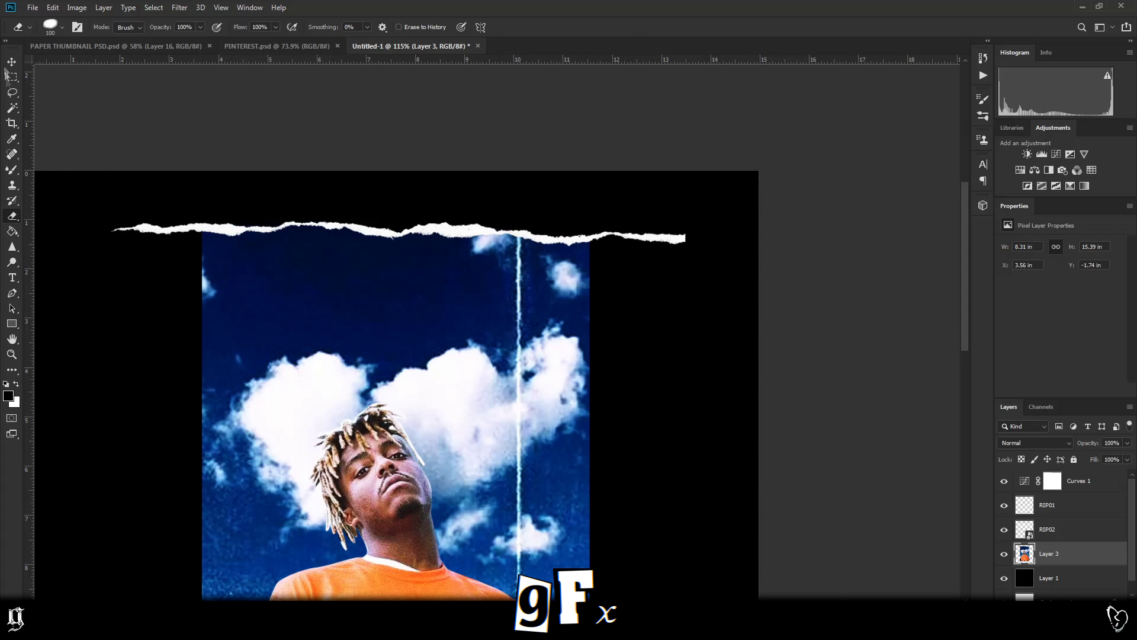
Step: Rasterize the RIP02 layer and erase both ends of the strip that extend past the sky
{"action": "left_click", "coordinate": [10, 61]}
{"action": "right_click", "coordinate": [1103, 530]}
{"action": "left_click", "coordinate": [1034, 236]}
{"action": "left_click", "coordinate": [12, 216]}
{"action": "left_click_drag", "start_coordinate": [625, 232], "coordinate": [672, 229]}
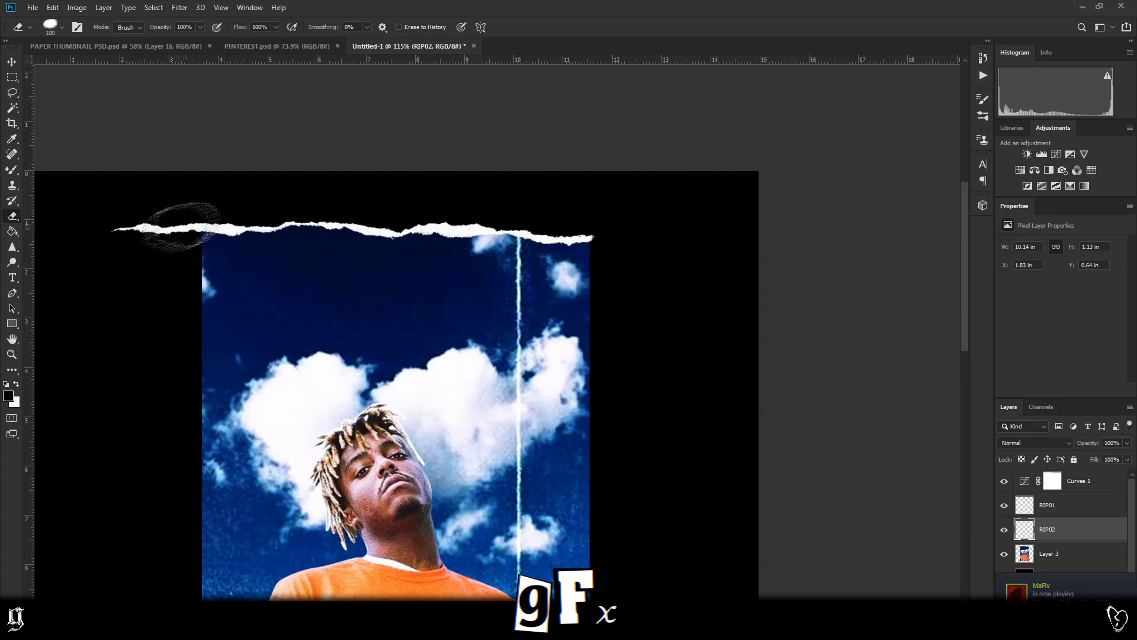
{"action": "left_click_drag", "start_coordinate": [169, 218], "coordinate": [134, 231]}
Step: Switch to File Explorer and place the white RIP07 torn-paper image into the Photoshop document
{"action": "scroll", "coordinate": [197, 349], "scroll_direction": "down", "scroll_amount": 4}
{"action": "scroll", "coordinate": [630, 304], "scroll_direction": "up", "scroll_amount": 1}
{"action": "key", "text": "alt+Tab"}
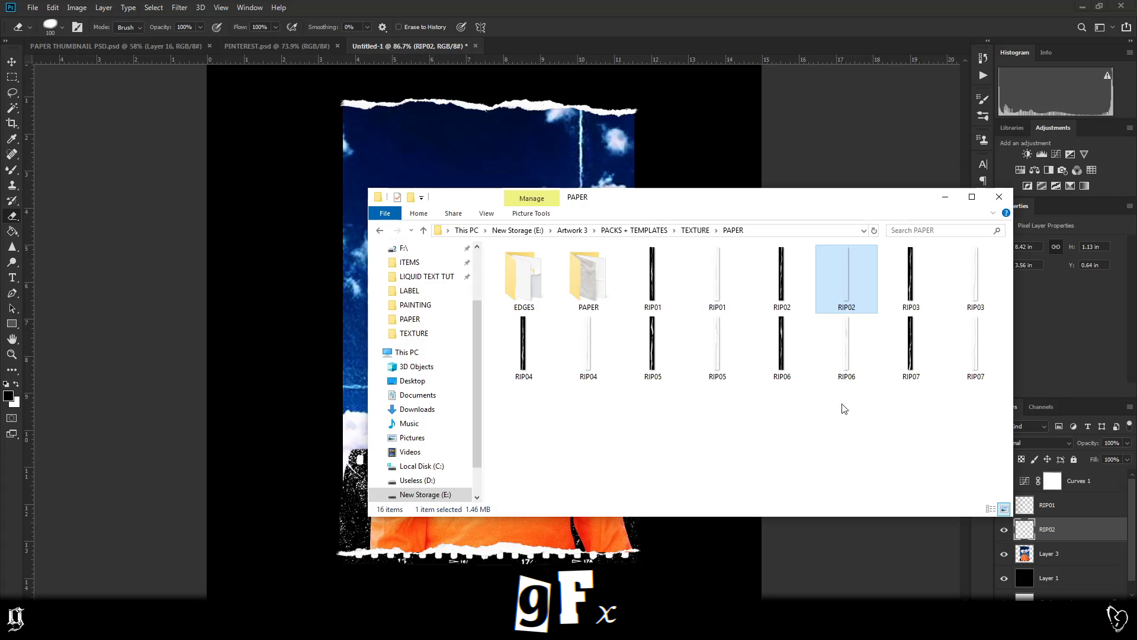
{"action": "left_click", "coordinate": [968, 353]}
{"action": "left_click_drag", "start_coordinate": [945, 349], "coordinate": [341, 390]}
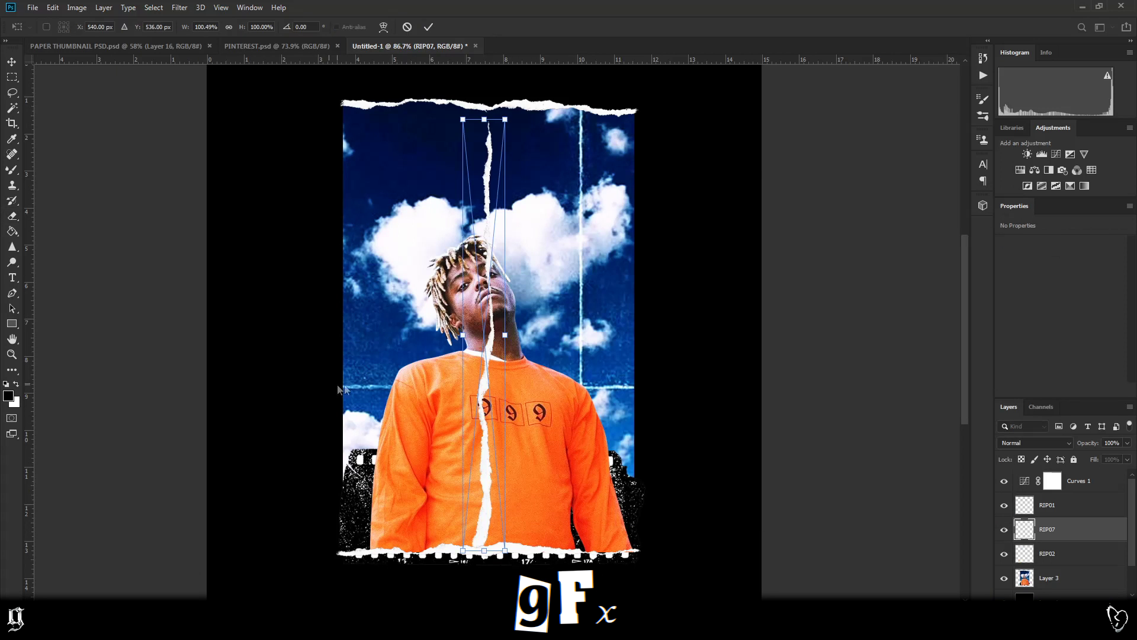
Step: Narrow the RIP07 strip and fit it vertically along the artwork's right edge, between the upper and lower torn strips
{"action": "left_click_drag", "start_coordinate": [506, 334], "coordinate": [641, 316]}
{"action": "left_click_drag", "start_coordinate": [635, 535], "coordinate": [636, 556]}
{"action": "key", "text": "Return"}
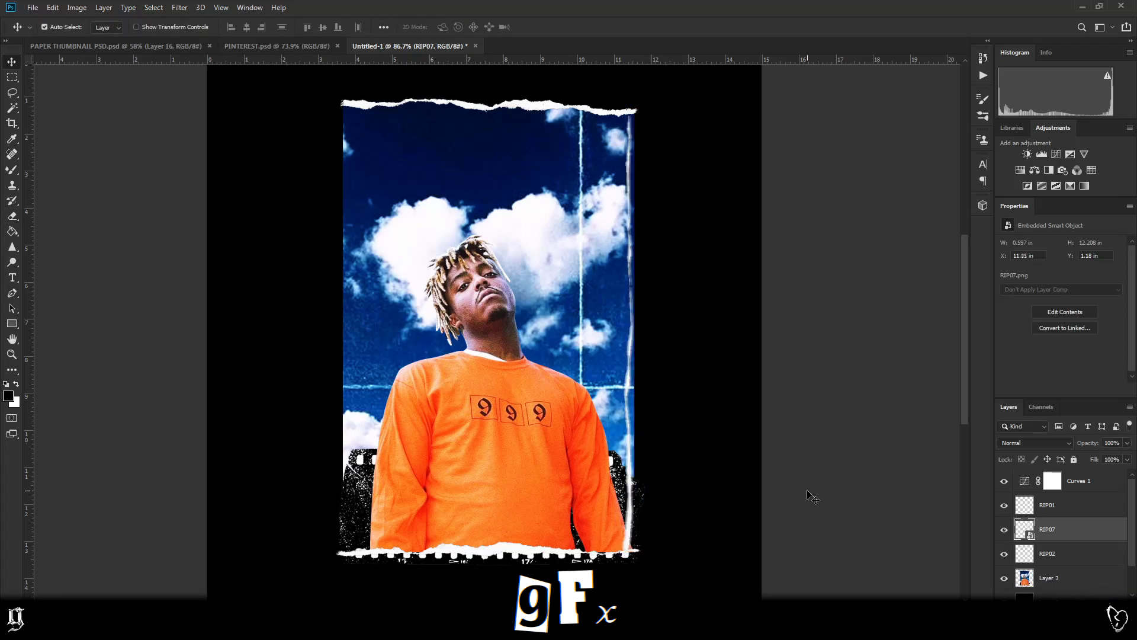
Step: Erase the parts of Layer 3 that lie outside the RIP07 strip along the artwork's right edge
{"action": "left_click", "coordinate": [1054, 579]}
{"action": "key", "text": "e"}
{"action": "scroll", "coordinate": [659, 569], "scroll_direction": "up", "scroll_amount": 7}
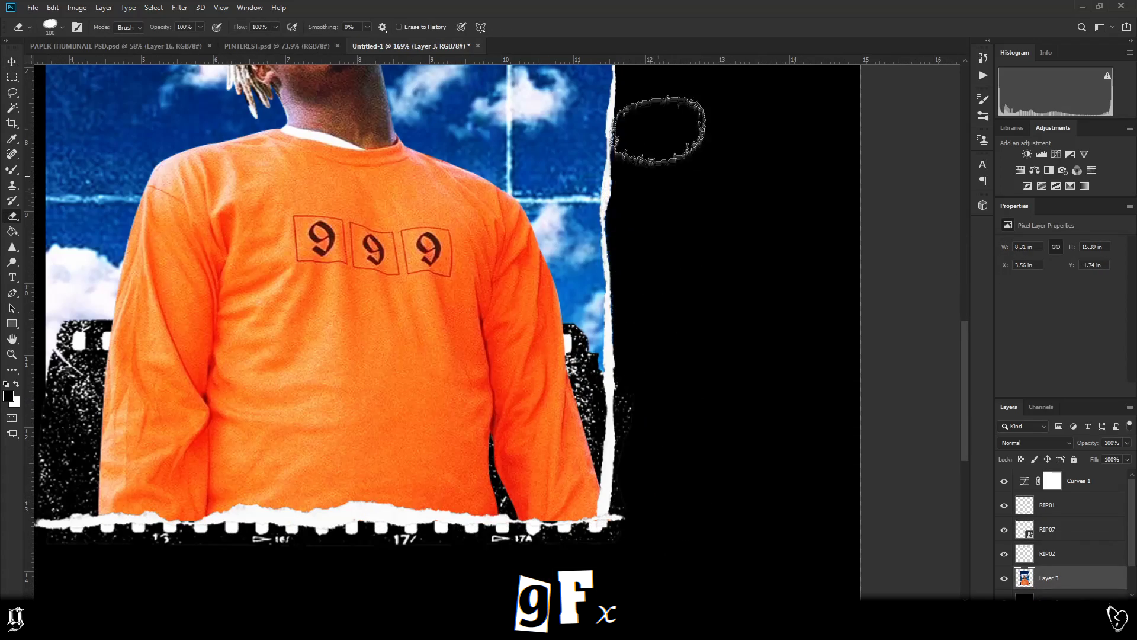
{"action": "scroll", "coordinate": [655, 151], "scroll_direction": "up", "scroll_amount": 5}
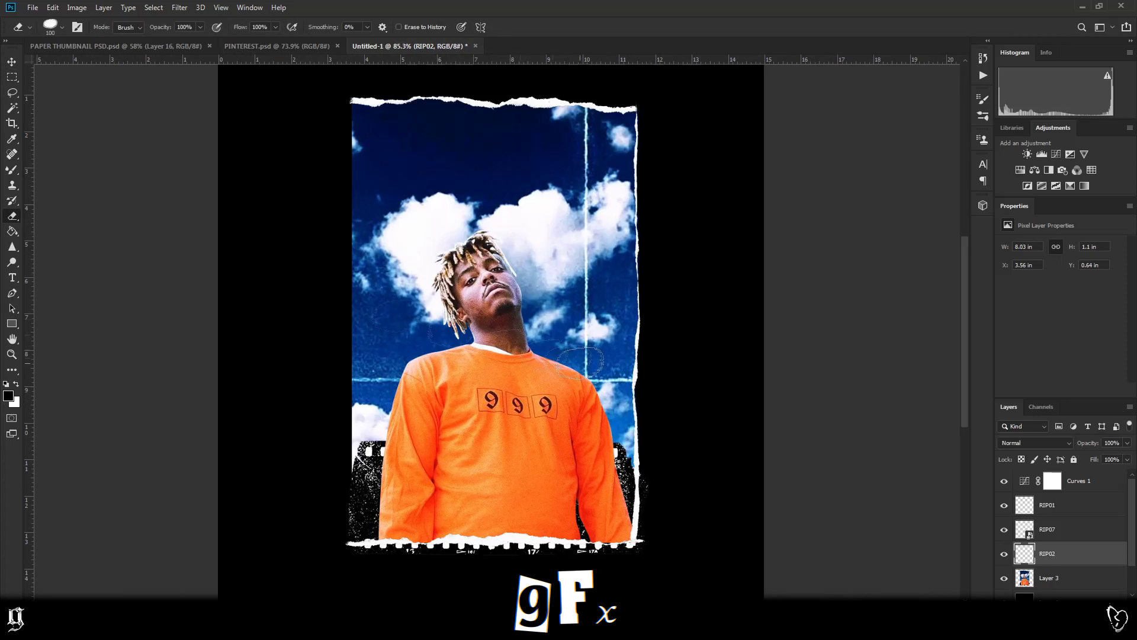
Step: Place another white RIP01 torn-paper strip from File Explorer vertically along the artwork's left edge in Photoshop
{"action": "mouse_move", "coordinate": [160, 627]}
{"action": "left_click", "coordinate": [227, 565]}
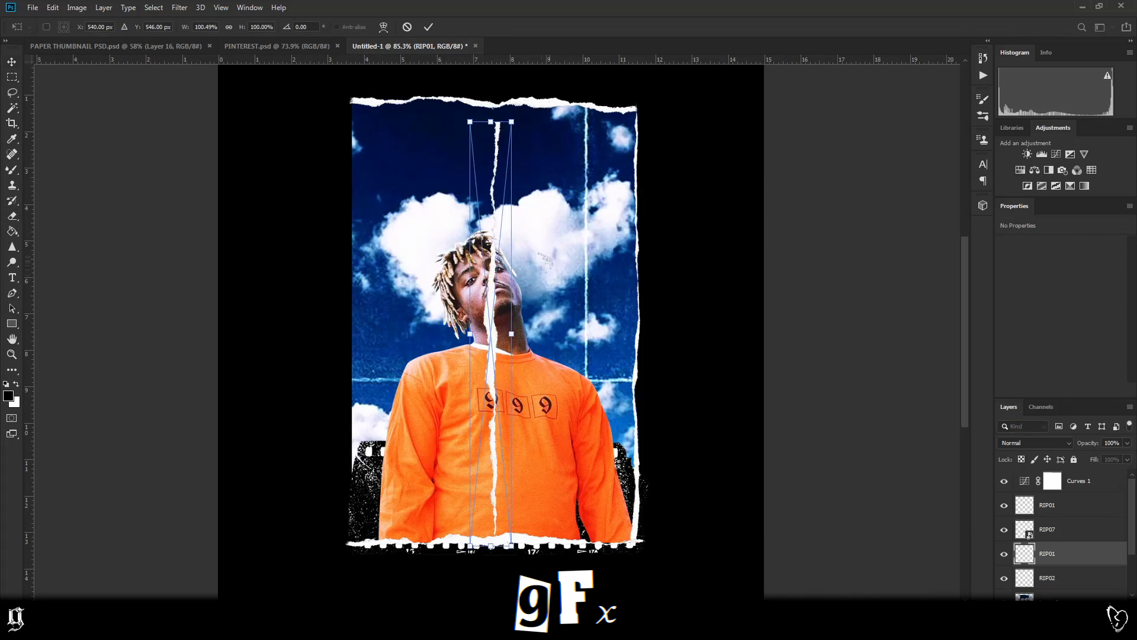
{"action": "key", "text": "Return"}
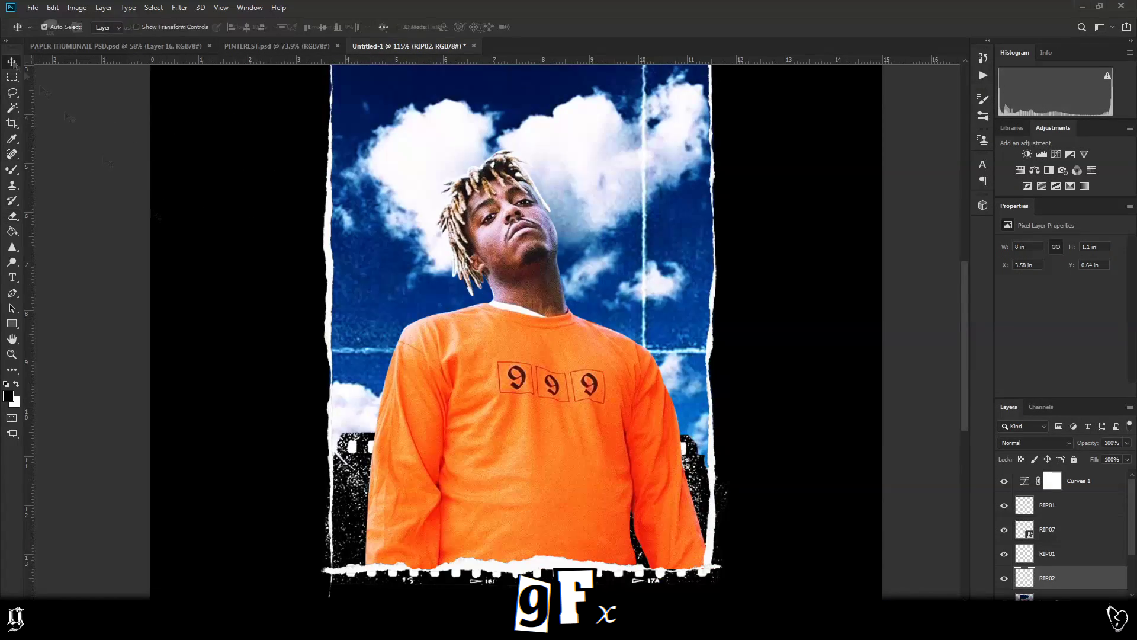
Step: Erase the lower overhang of the left RIP01 strip and the Layer 3 remnants outside it
{"action": "scroll", "coordinate": [332, 473], "scroll_direction": "down", "scroll_amount": 3}
{"action": "key", "text": "e"}
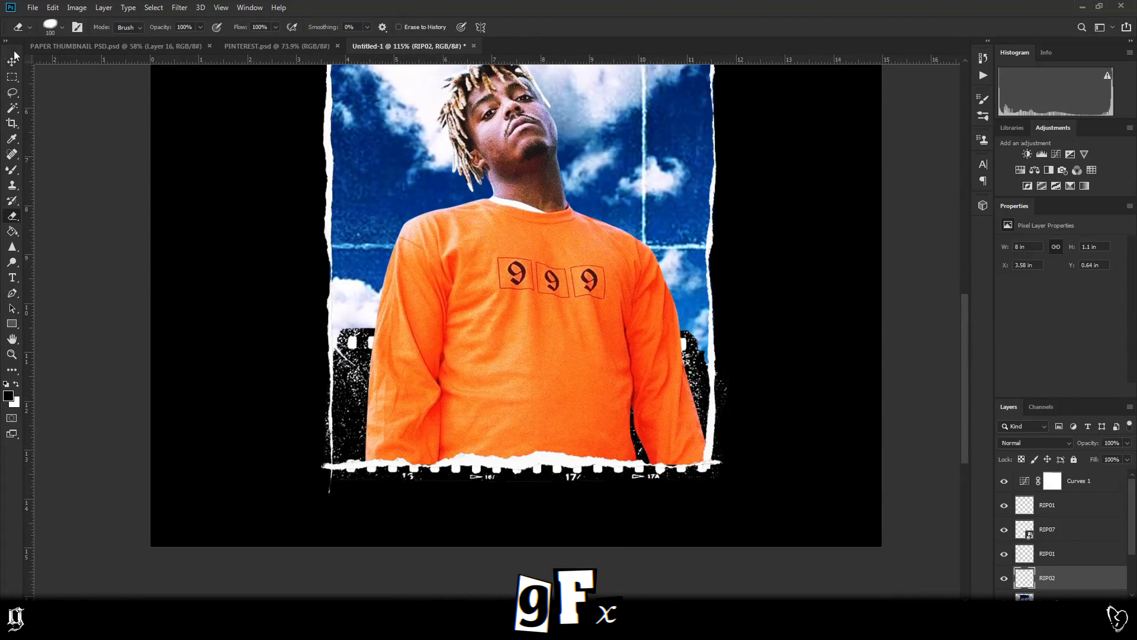
{"action": "left_click", "coordinate": [11, 62]}
{"action": "left_click", "coordinate": [1047, 553]}
{"action": "key", "text": "e"}
{"action": "left_click", "coordinate": [12, 62]}
{"action": "key", "text": "e"}
{"action": "scroll", "coordinate": [300, 291], "scroll_direction": "up", "scroll_amount": 4}
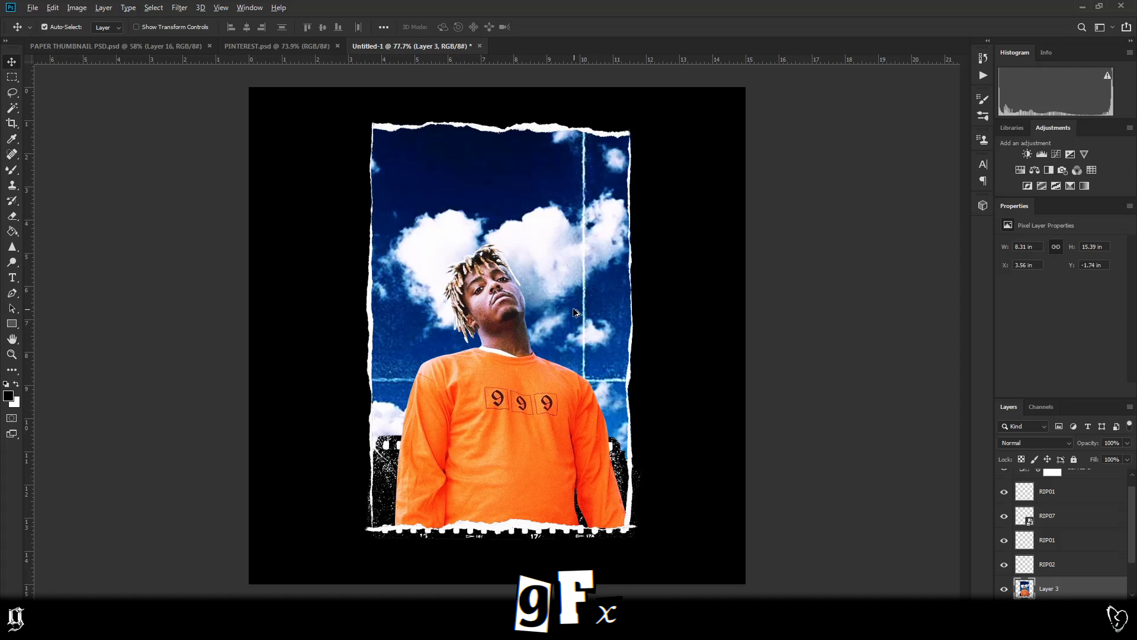
{"action": "scroll", "coordinate": [574, 312], "scroll_direction": "up", "scroll_amount": 2}
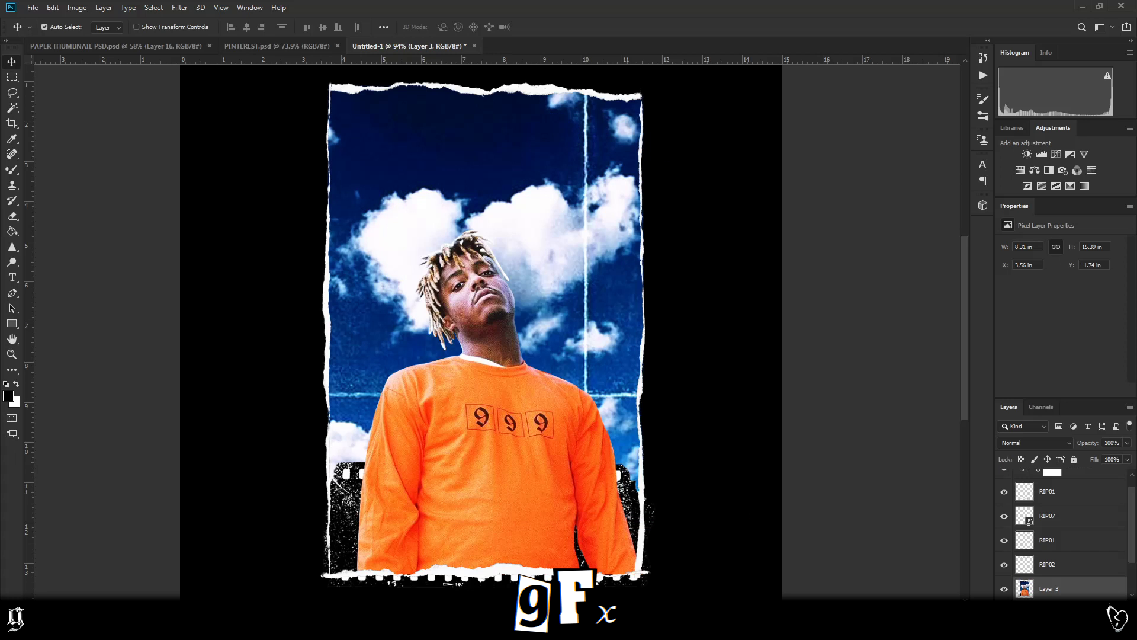
Step: Paste the sheet of cut-out letters above the Curves 1 layer and shift it to about X 1.85 in
{"action": "left_click", "coordinate": [1079, 472]}
{"action": "key", "text": "ctrl+v"}
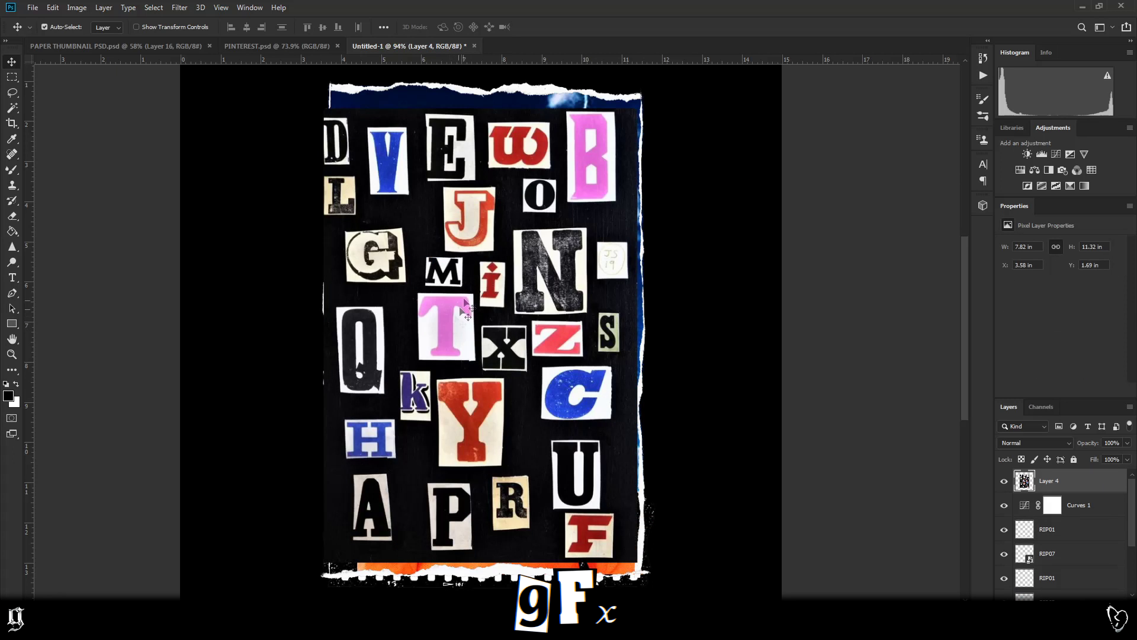
{"action": "left_click_drag", "start_coordinate": [460, 294], "coordinate": [403, 294]}
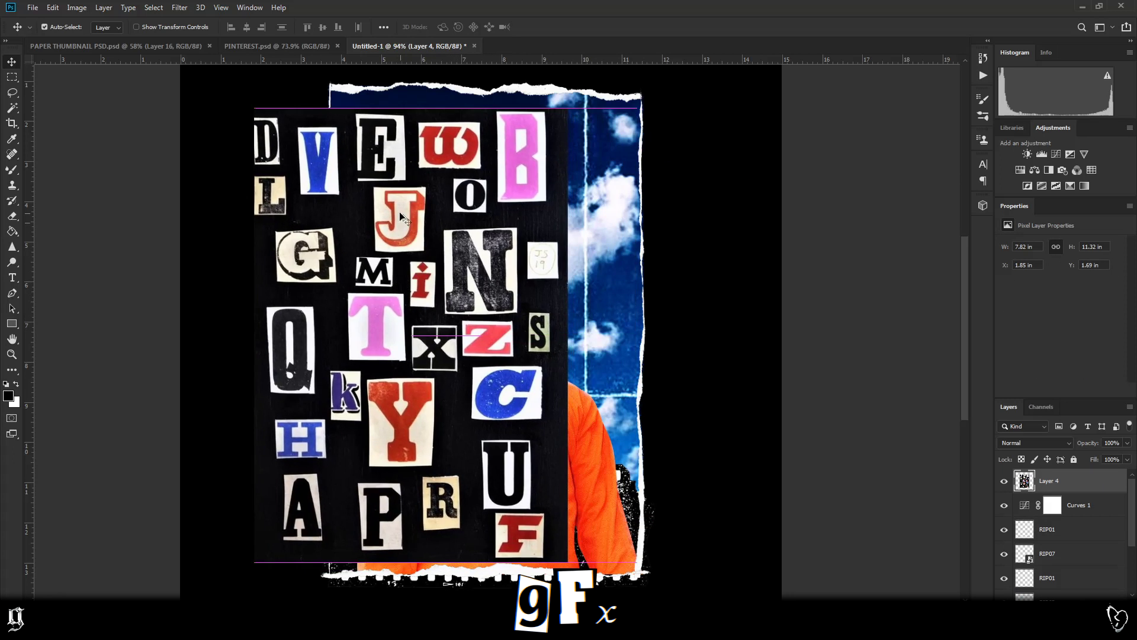
Step: Select the letter sheet's black background with the Magic Wand and delete it
{"action": "scroll", "coordinate": [397, 205], "scroll_direction": "up", "scroll_amount": 6}
{"action": "key", "text": "w"}
{"action": "left_click", "coordinate": [325, 245]}
{"action": "key", "text": "Delete"}
{"action": "key", "text": "ctrl+d"}
Step: Copy the cut-out letter J, delete the letter sheet, and paste the J as its own layer
{"action": "key", "text": "m"}
{"action": "left_click_drag", "start_coordinate": [312, 157], "coordinate": [493, 370]}
{"action": "key", "text": "ctrl+c"}
{"action": "key", "text": "ctrl+d"}
{"action": "key", "text": "Delete"}
{"action": "key", "text": "ctrl+v"}
{"action": "scroll", "coordinate": [491, 368], "scroll_direction": "down", "scroll_amount": 6}
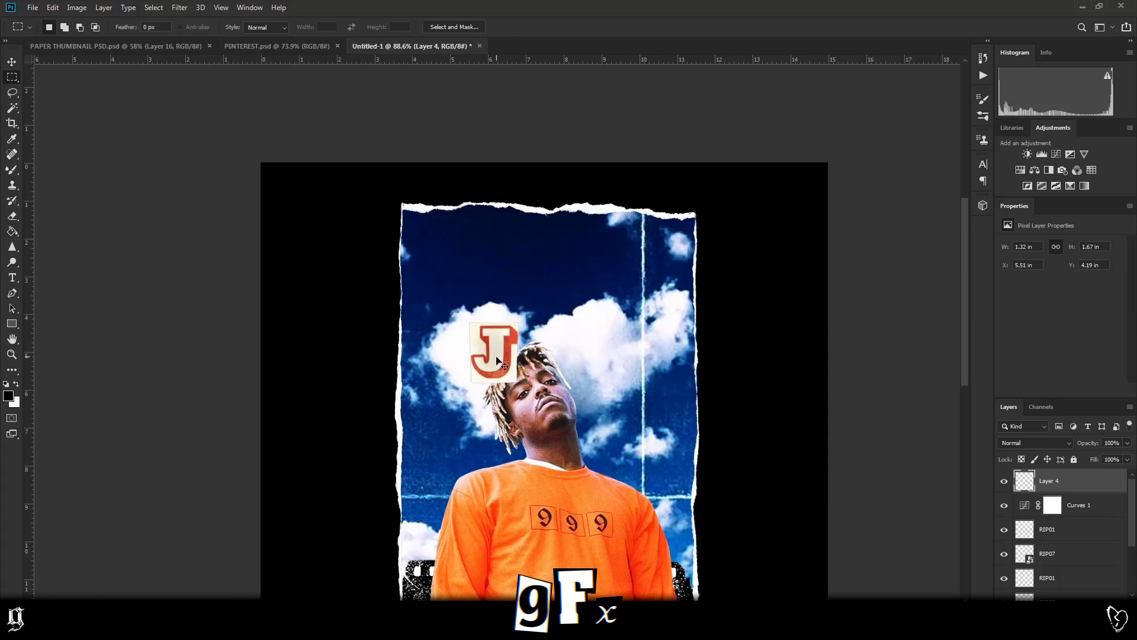
Step: Enlarge the letter J to about 1.66 × 2.09 in and place it at the upper-left edge of the sky
{"action": "key", "text": "ctrl+t"}
{"action": "left_click_drag", "start_coordinate": [492, 365], "coordinate": [408, 299]}
{"action": "left_click_drag", "start_coordinate": [431, 256], "coordinate": [447, 241]}
{"action": "key", "text": "m"}
{"action": "key", "text": "Return"}
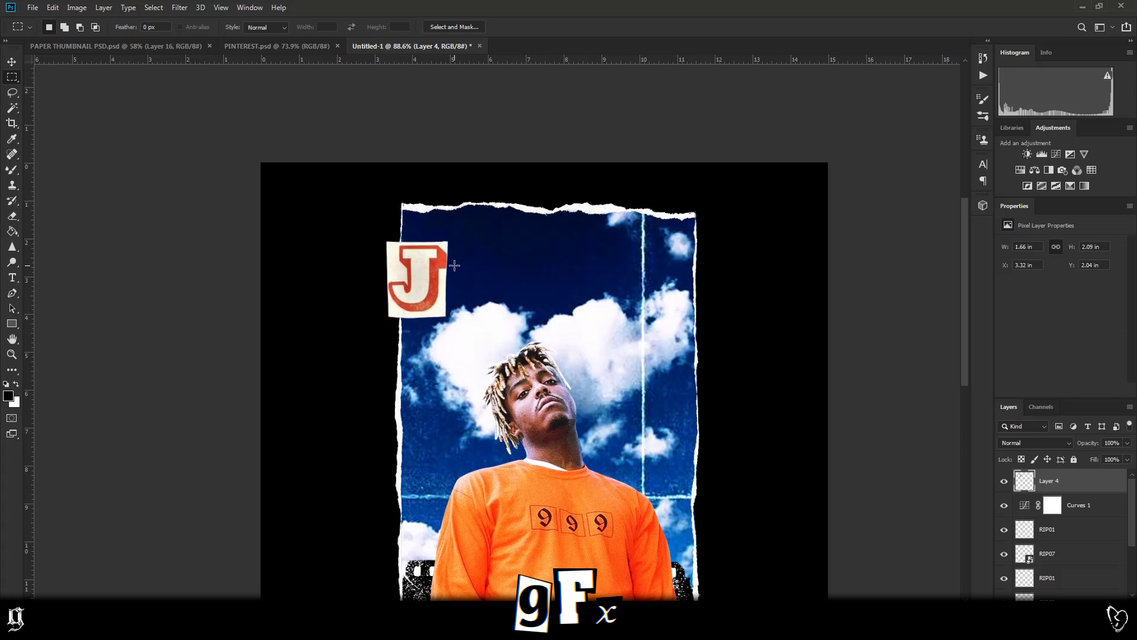
{"action": "key", "text": "v"}
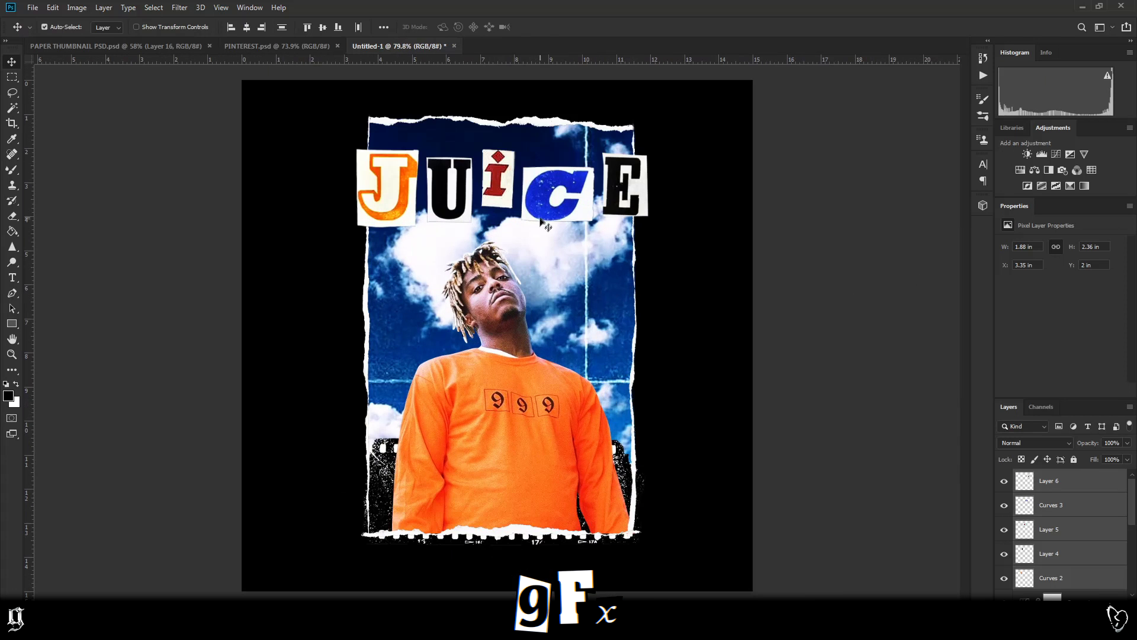
Step: Switch to File Explorer and place the white RIP04 torn-paper image into the Photoshop document above Layer 3
{"action": "scroll", "coordinate": [546, 213], "scroll_direction": "up", "scroll_amount": 3}
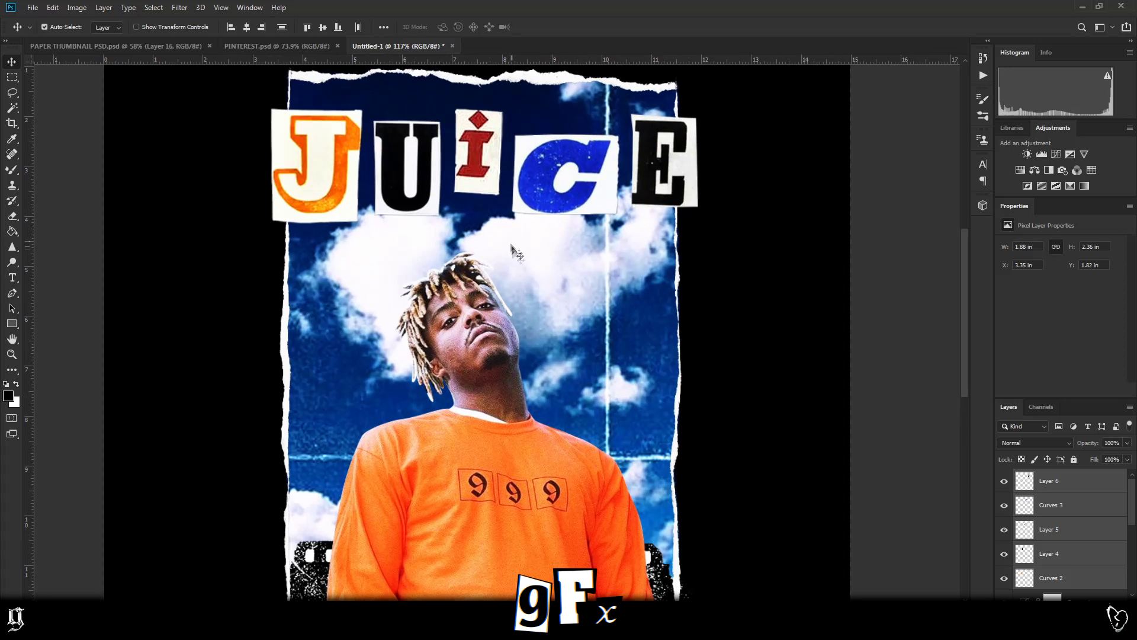
{"action": "left_click", "coordinate": [501, 259]}
{"action": "mouse_move", "coordinate": [164, 622]}
{"action": "left_click", "coordinate": [119, 581]}
{"action": "left_click", "coordinate": [596, 375]}
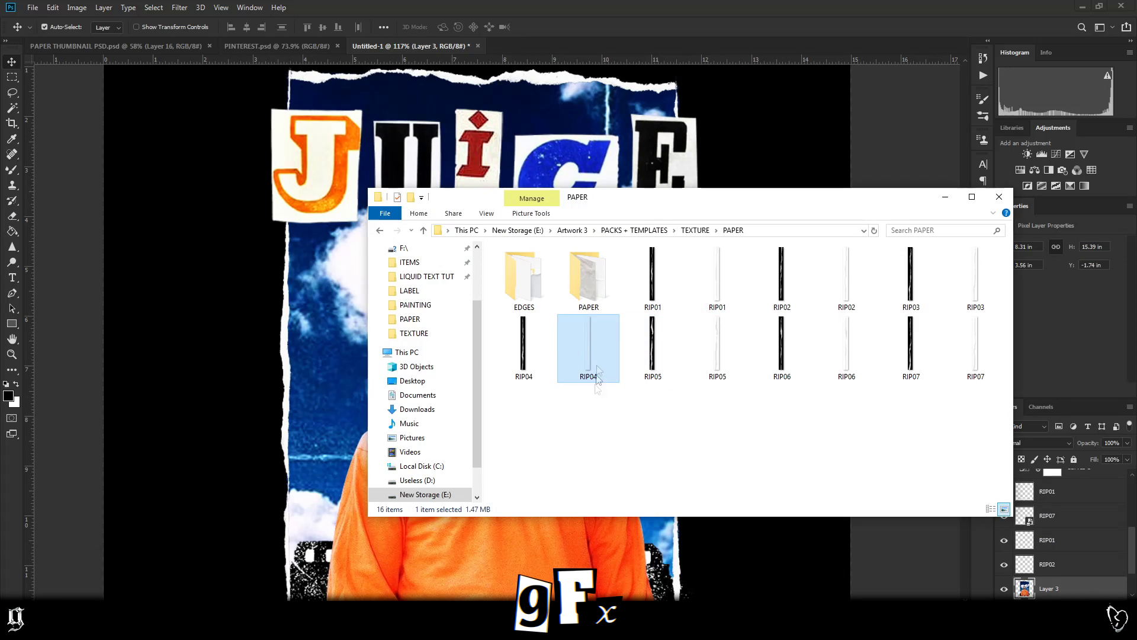
{"action": "left_click_drag", "start_coordinate": [597, 370], "coordinate": [300, 314]}
Step: Rotate the RIP04 strip 90° along the JUICE letters' lower edge and move its layer to the top of the stack
{"action": "left_click_drag", "start_coordinate": [521, 200], "coordinate": [612, 380]}
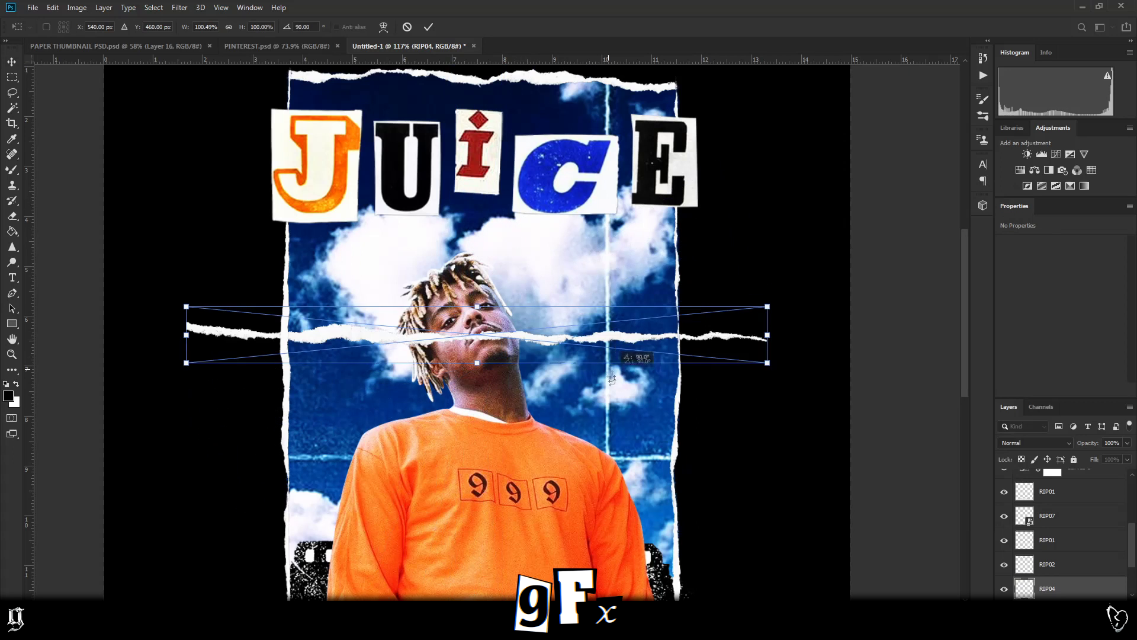
{"action": "left_click_drag", "start_coordinate": [578, 341], "coordinate": [621, 220]}
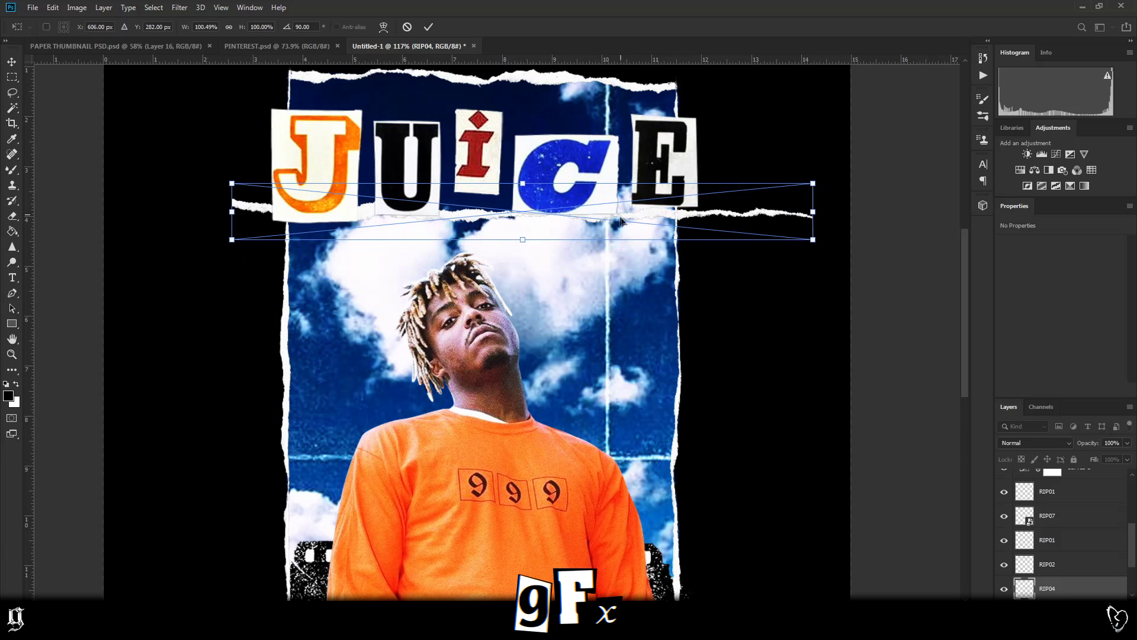
{"action": "key", "text": "Return"}
{"action": "left_click_drag", "start_coordinate": [1061, 591], "coordinate": [1063, 477]}
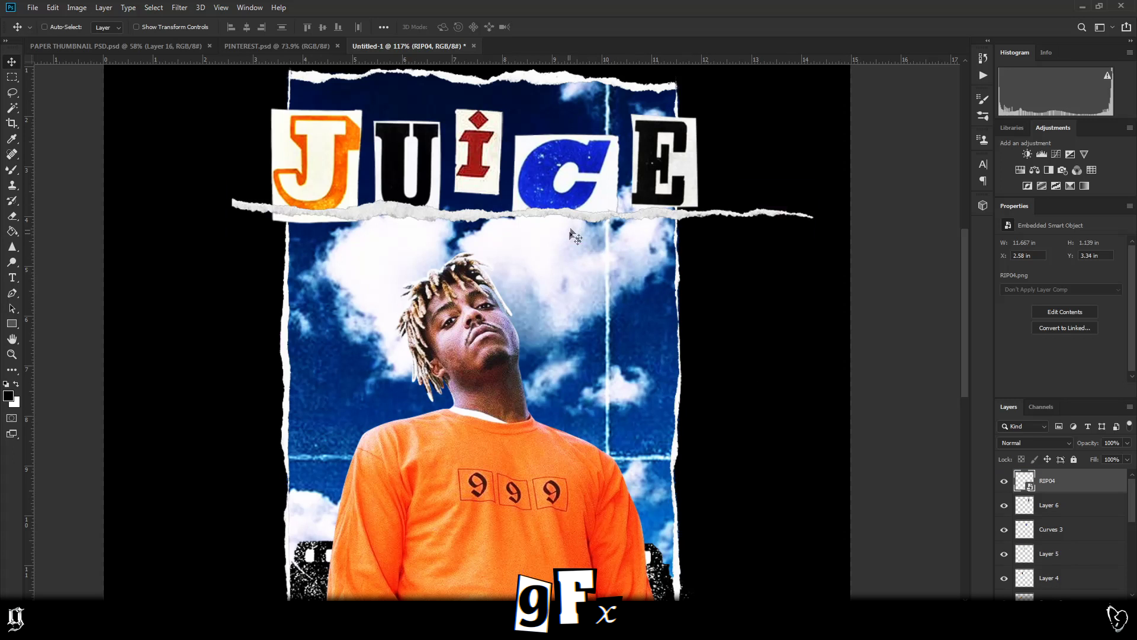
Step: Tilt the RIP04 strip slightly and reposition it across the lower part of the JUICE letters
{"action": "key", "text": "ctrl+t"}
{"action": "left_click_drag", "start_coordinate": [632, 218], "coordinate": [600, 193]}
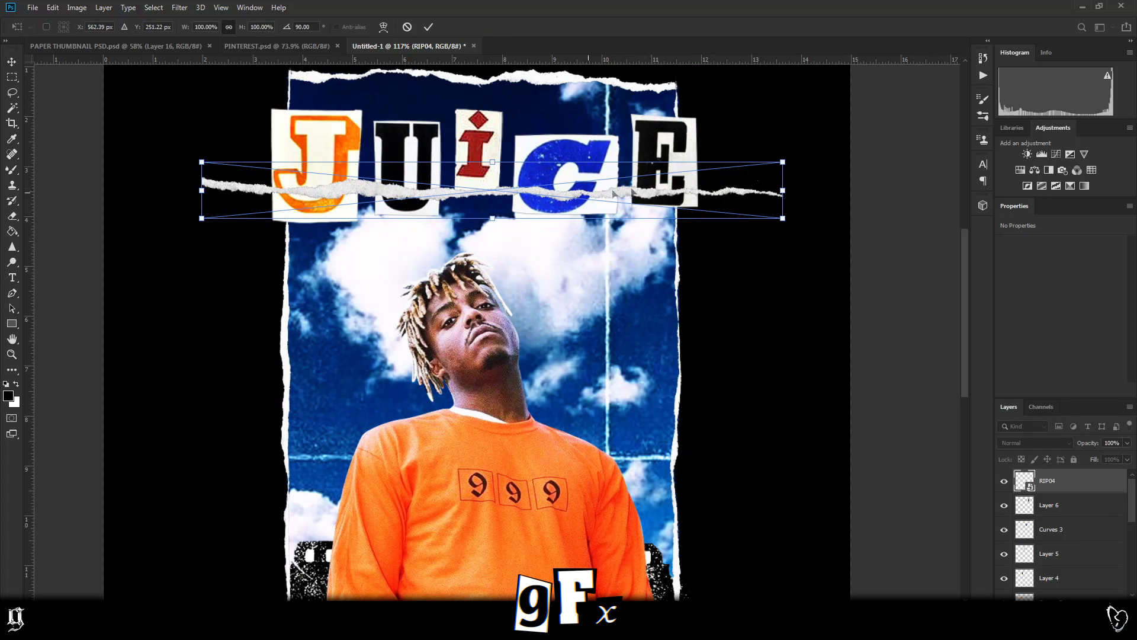
{"action": "left_click_drag", "start_coordinate": [805, 172], "coordinate": [805, 179]}
{"action": "left_click_drag", "start_coordinate": [616, 214], "coordinate": [572, 217]}
{"action": "key", "text": "Return"}
Step: Rasterize the RIP04 layer and erase the torn-paper pieces between the letters U and C
{"action": "key", "text": "ctrl+plus"}
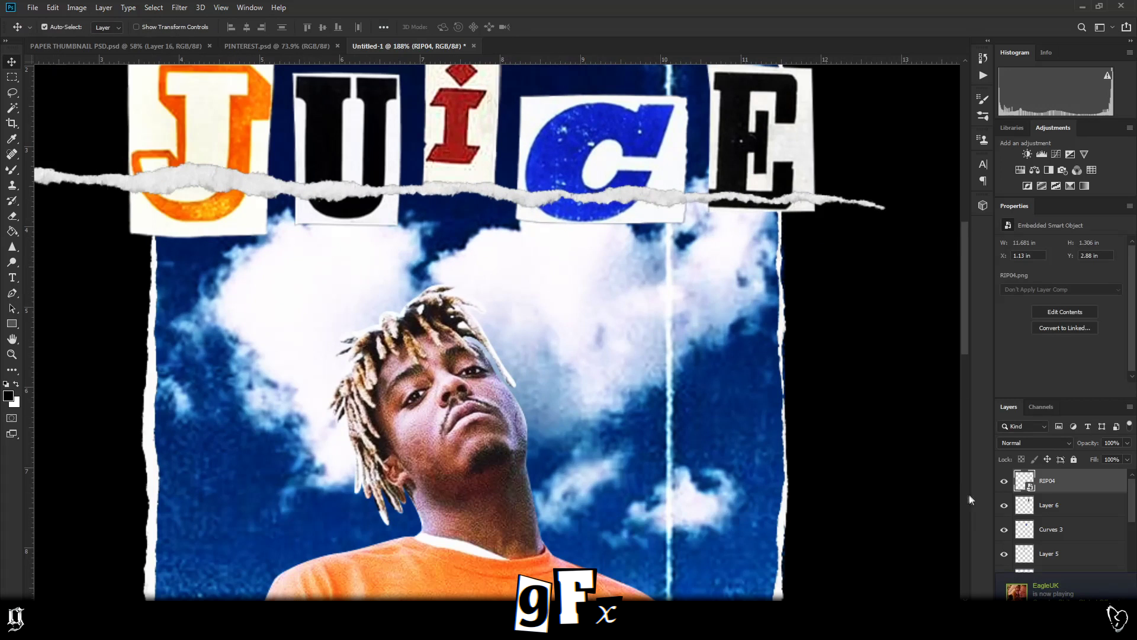
{"action": "right_click", "coordinate": [1062, 484]}
{"action": "left_click", "coordinate": [978, 314]}
{"action": "key", "text": "e"}
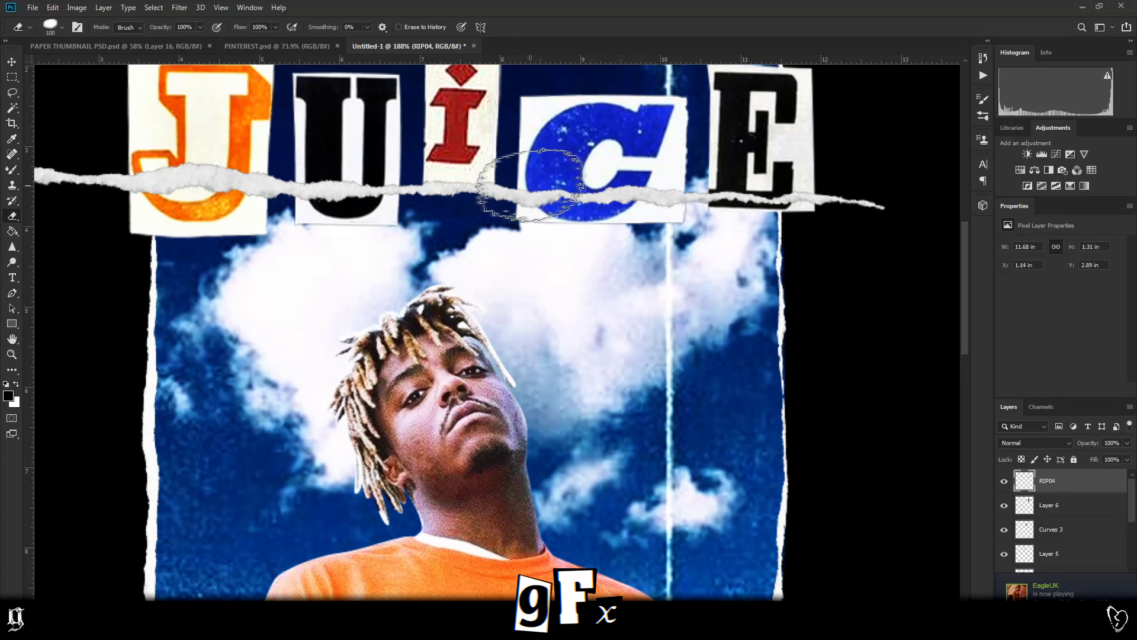
{"action": "left_click", "coordinate": [546, 179]}
{"action": "left_click", "coordinate": [367, 187]}
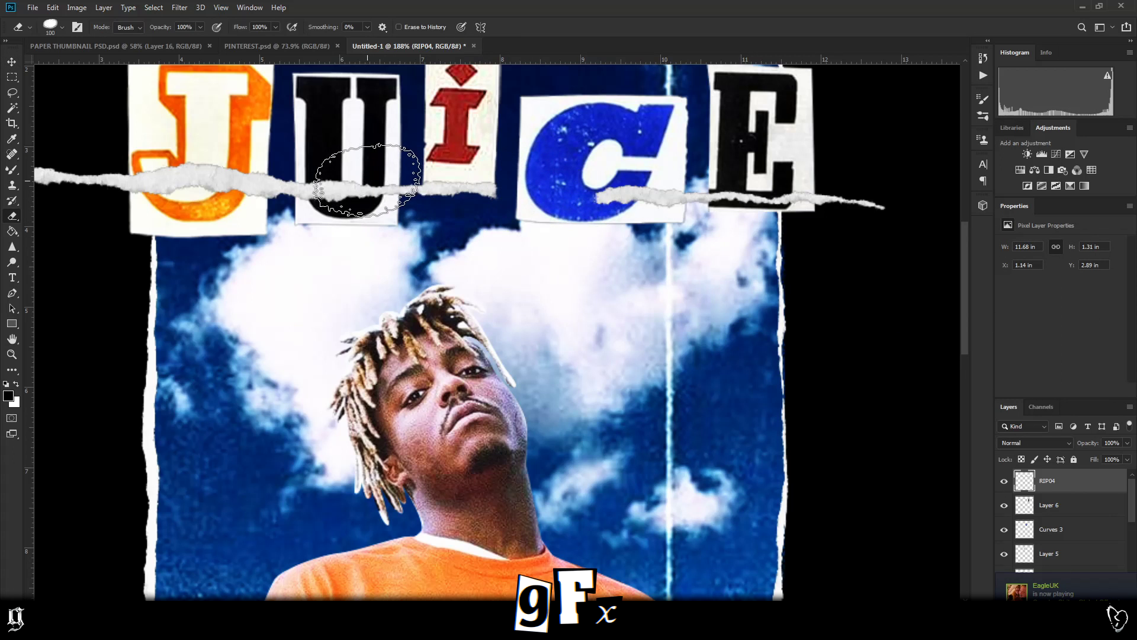
{"action": "scroll", "coordinate": [367, 187], "scroll_direction": "down", "scroll_amount": 3}
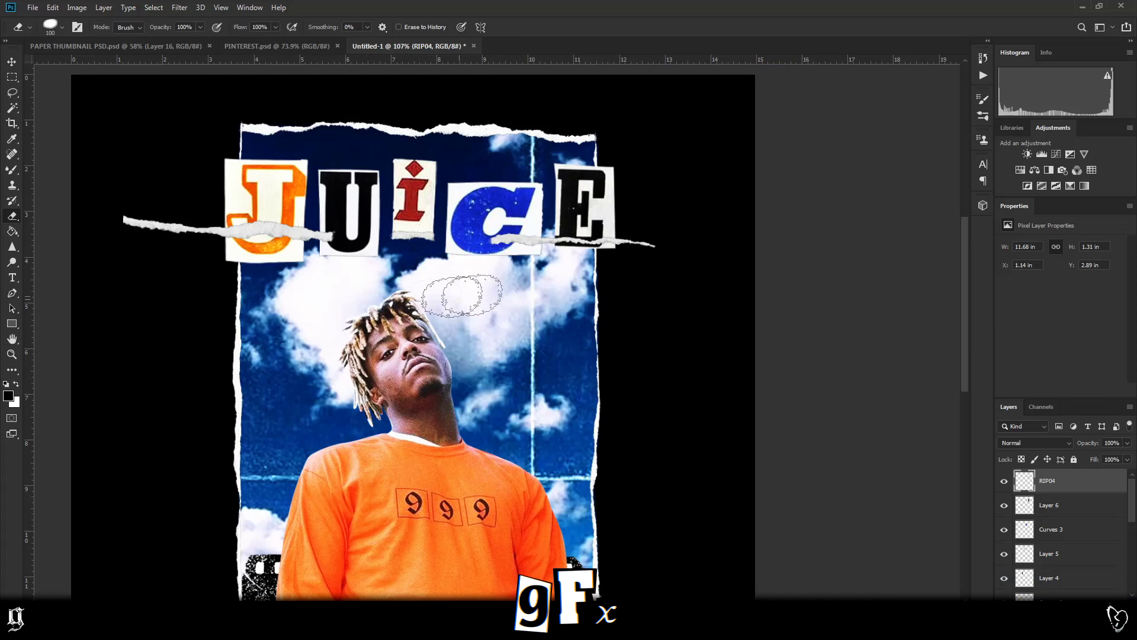
Step: Erase the remaining RIP04 pieces outside the letters, keeping torn paper along the lower edge of the E
{"action": "left_click_drag", "start_coordinate": [544, 262], "coordinate": [643, 285]}
{"action": "left_click_drag", "start_coordinate": [315, 291], "coordinate": [180, 278]}
{"action": "left_click_drag", "start_coordinate": [106, 221], "coordinate": [125, 241]}
{"action": "left_click", "coordinate": [10, 62]}
{"action": "scroll", "coordinate": [422, 258], "scroll_direction": "up", "scroll_amount": 2}
{"action": "mouse_move", "coordinate": [383, 233]}
{"action": "left_mouse_down"}
{"action": "mouse_move", "coordinate": [323, 237]}
{"action": "mouse_move", "coordinate": [303, 130]}
{"action": "mouse_move", "coordinate": [363, 148]}
{"action": "left_mouse_up"}
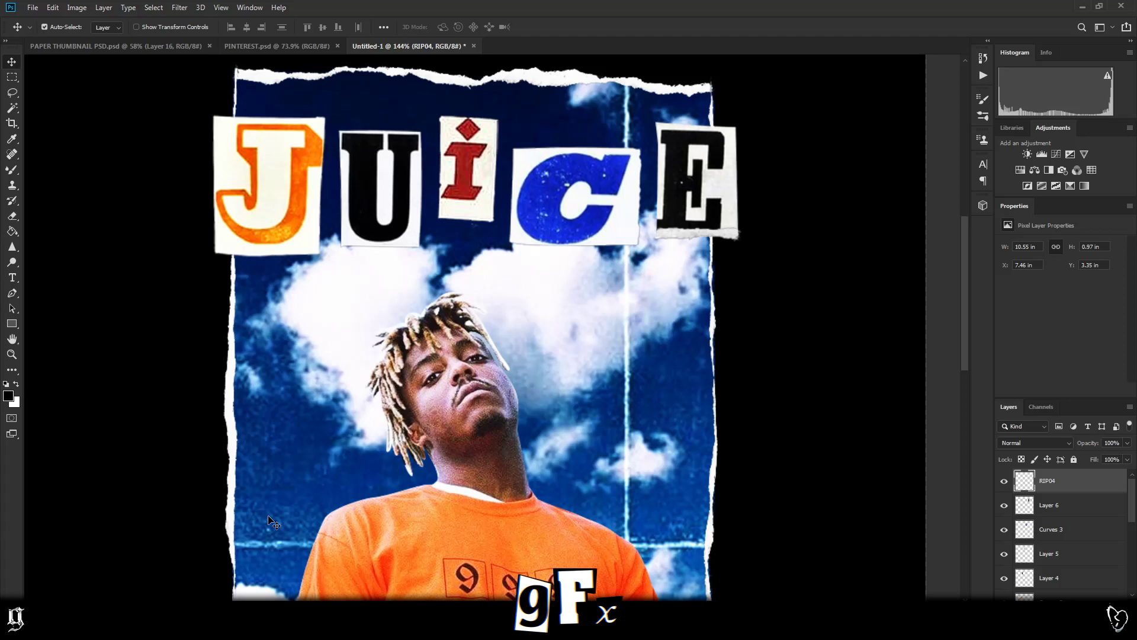
{"action": "scroll", "coordinate": [269, 521], "scroll_direction": "down", "scroll_amount": 8}
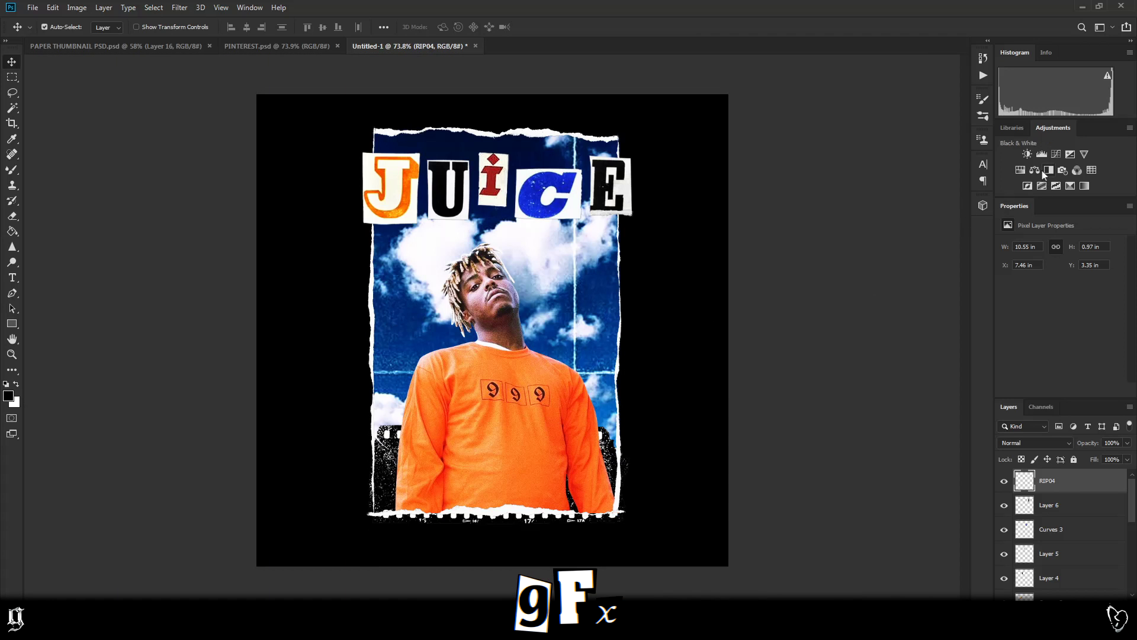
Step: Add a Hue/Saturation adjustment layer with saturation at -100, and above it a Curves layer with a high-contrast S-curve
{"action": "left_click", "coordinate": [1020, 170]}
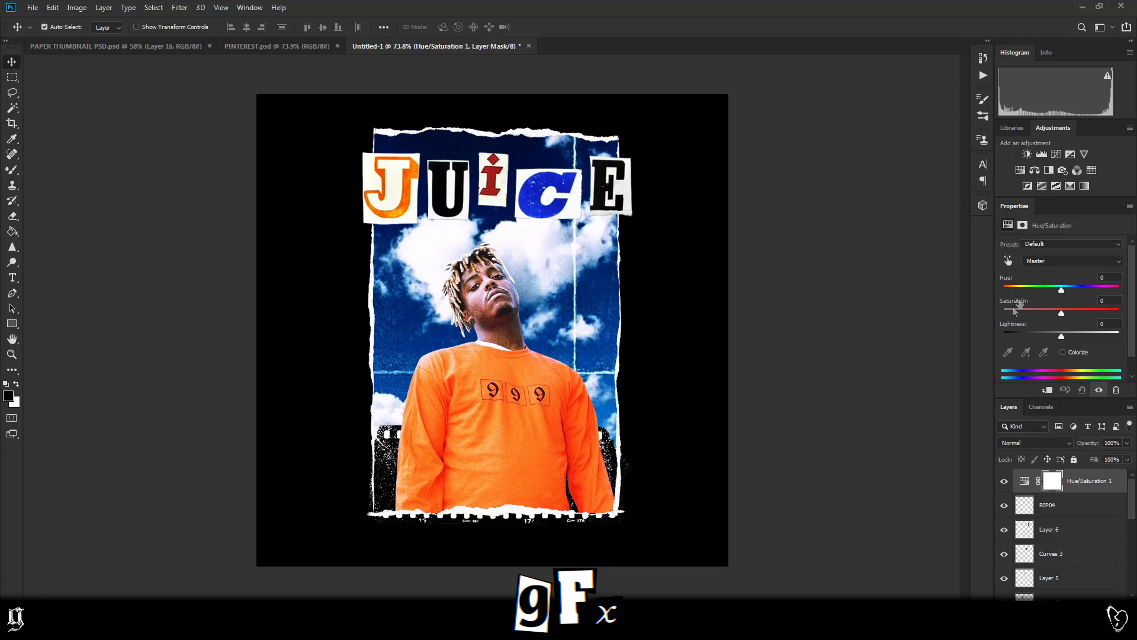
{"action": "left_click_drag", "start_coordinate": [1026, 311], "coordinate": [943, 318]}
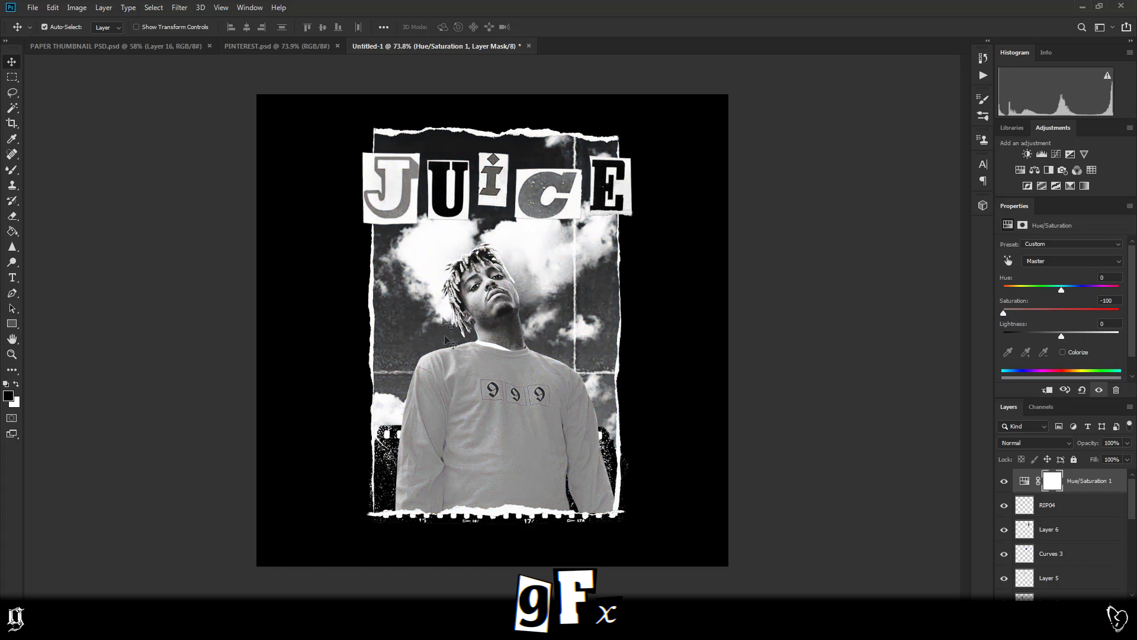
{"action": "left_click", "coordinate": [1057, 154]}
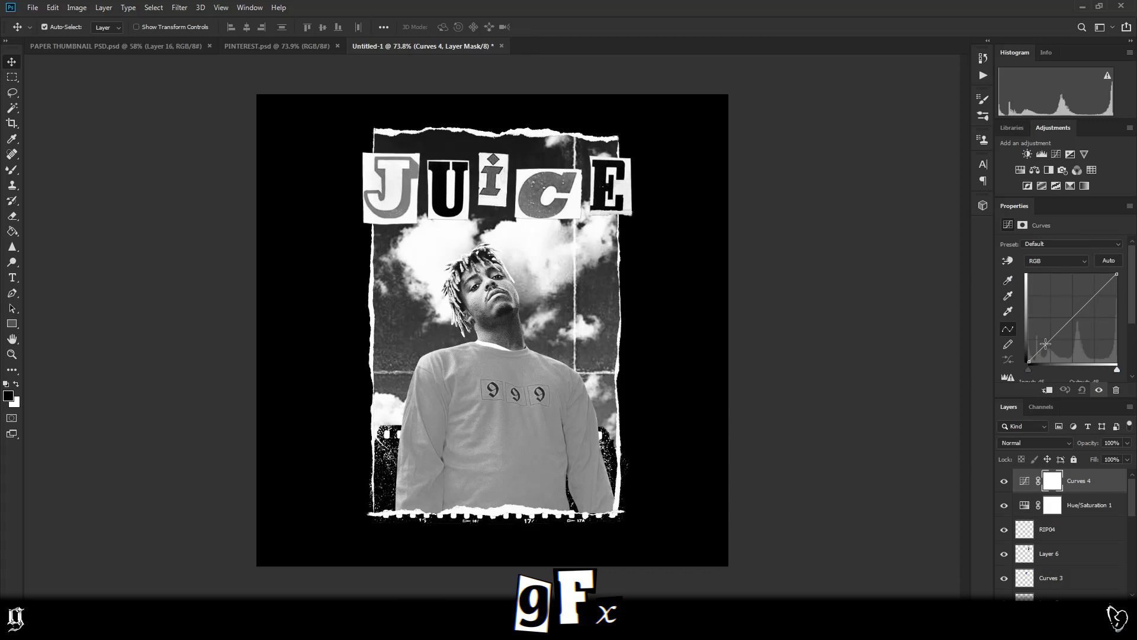
{"action": "left_click_drag", "start_coordinate": [1046, 345], "coordinate": [1045, 358]}
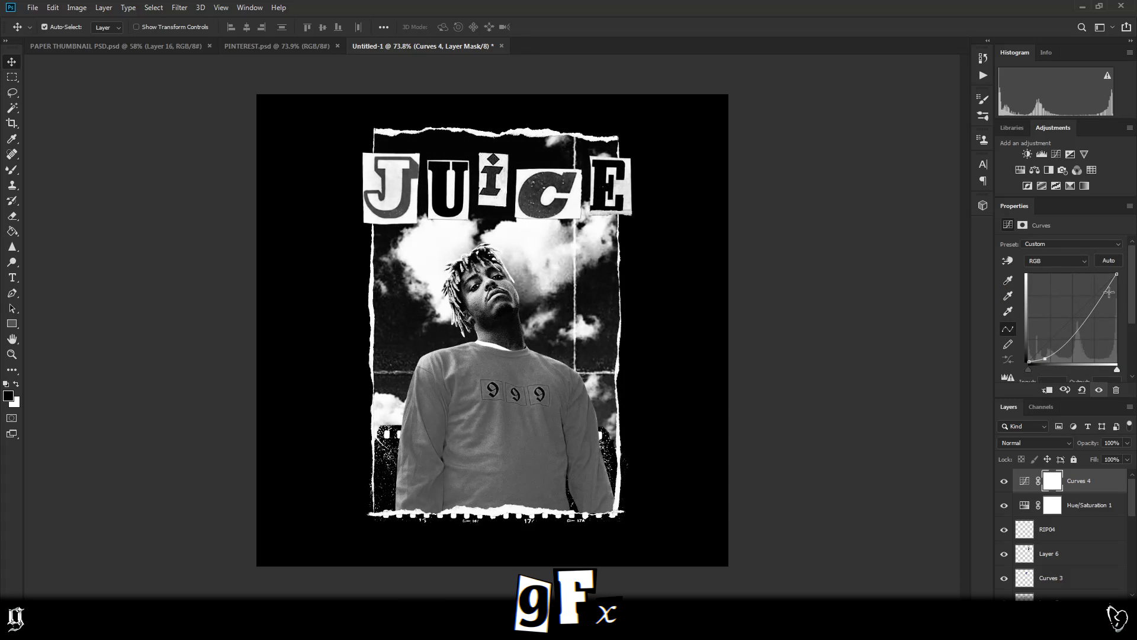
{"action": "left_click_drag", "start_coordinate": [1104, 289], "coordinate": [1103, 284]}
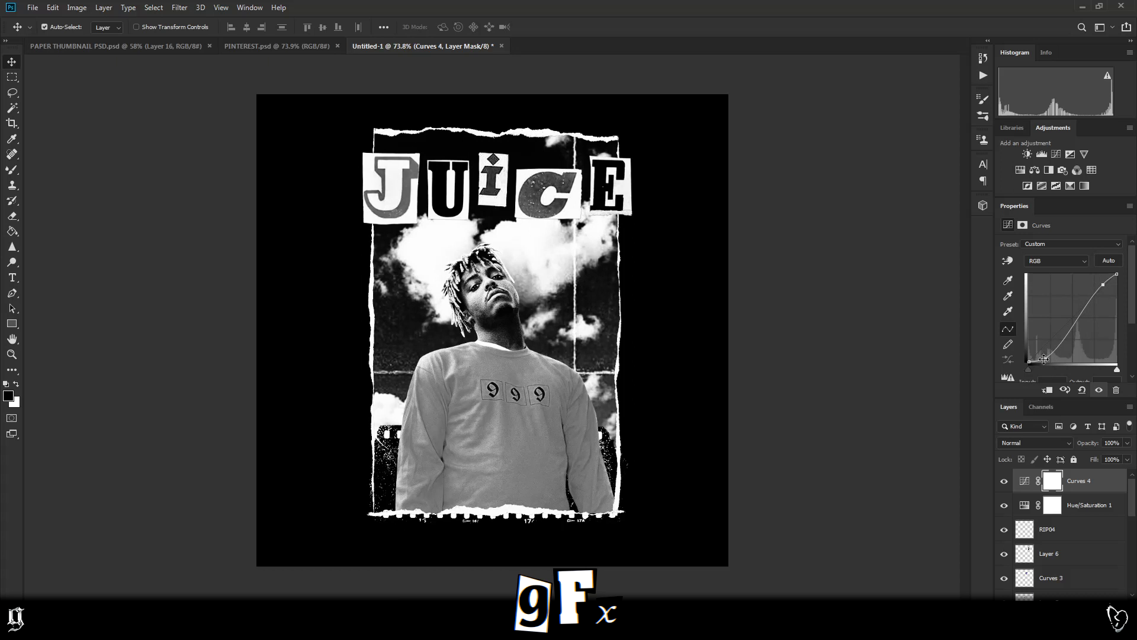
{"action": "left_click_drag", "start_coordinate": [1046, 358], "coordinate": [1054, 361]}
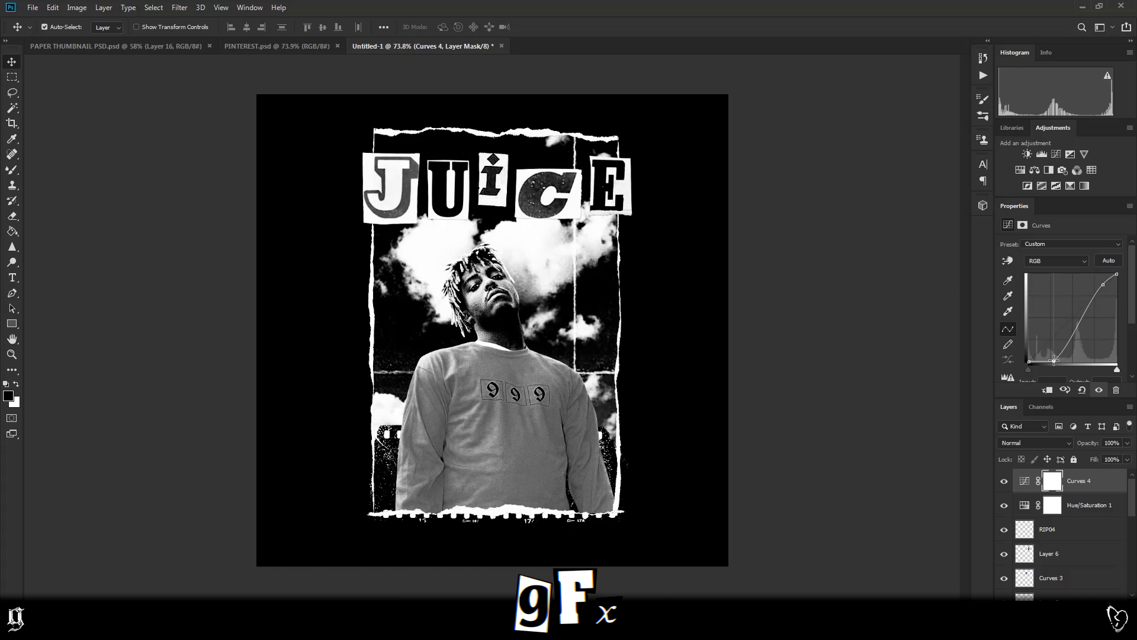
{"action": "scroll", "coordinate": [502, 368], "scroll_direction": "up", "scroll_amount": 4, "text": "alt"}
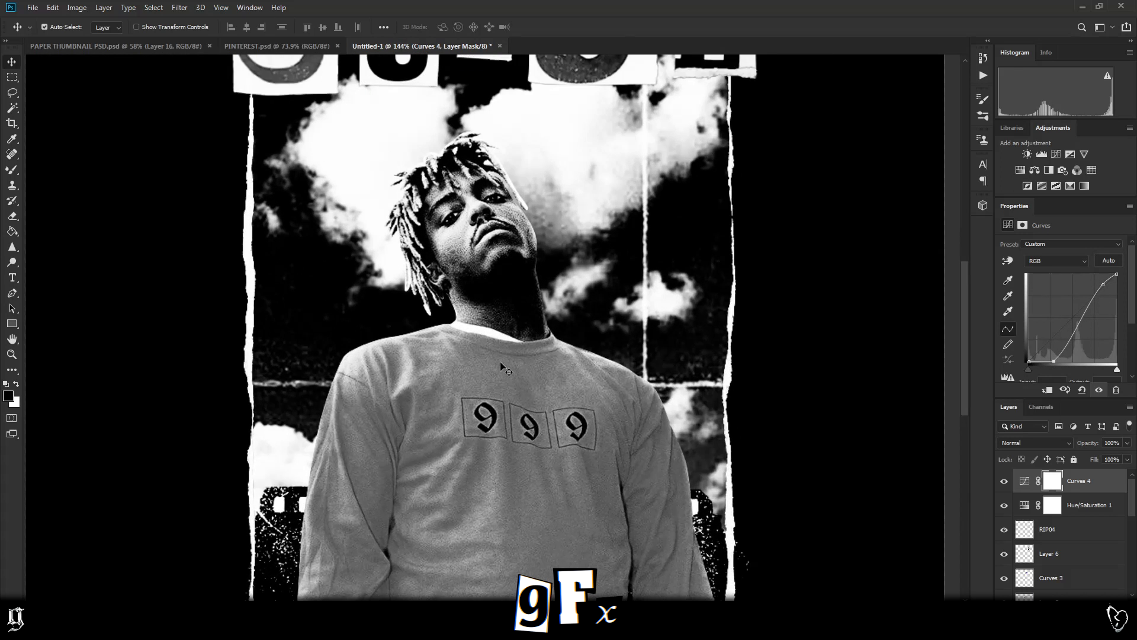
{"action": "scroll", "coordinate": [484, 320], "scroll_direction": "up", "scroll_amount": 3}
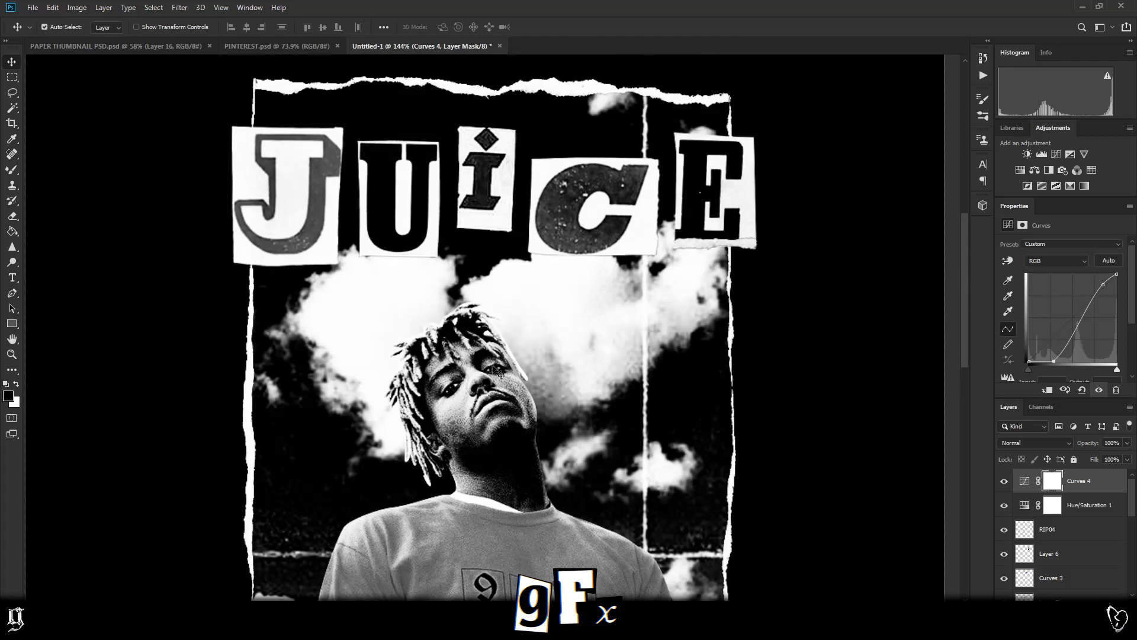
{"action": "scroll", "coordinate": [500, 427], "scroll_direction": "down", "scroll_amount": 4, "text": "alt"}
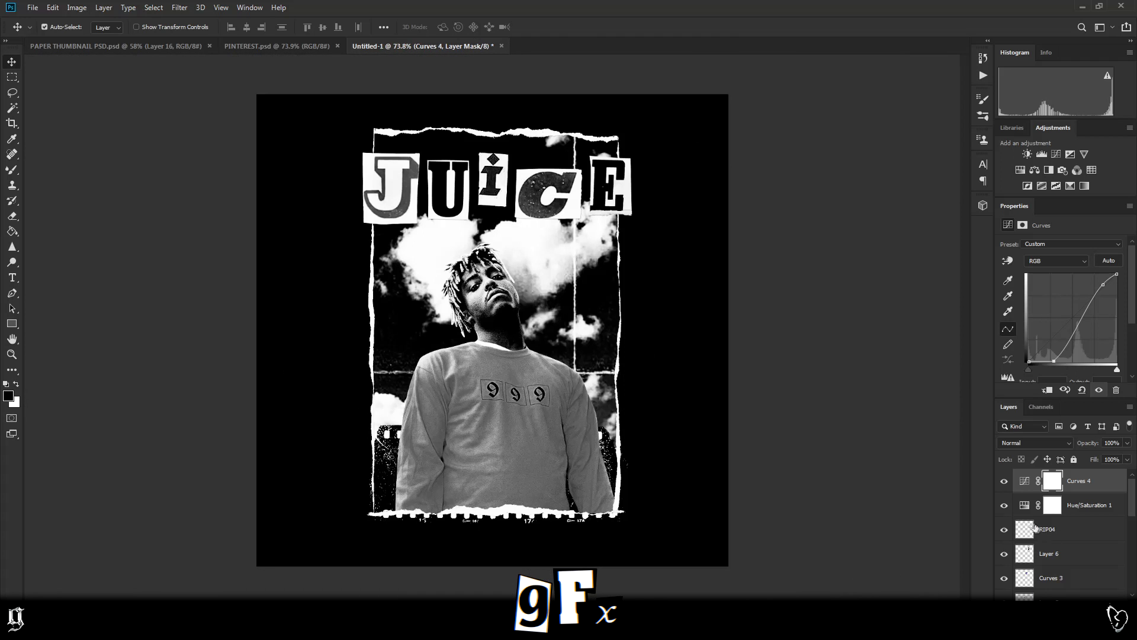
Step: Hide the Hue/Saturation 1 layer and soften the Curves 4 adjustment by raising its shadow point
{"action": "left_click", "coordinate": [1004, 506]}
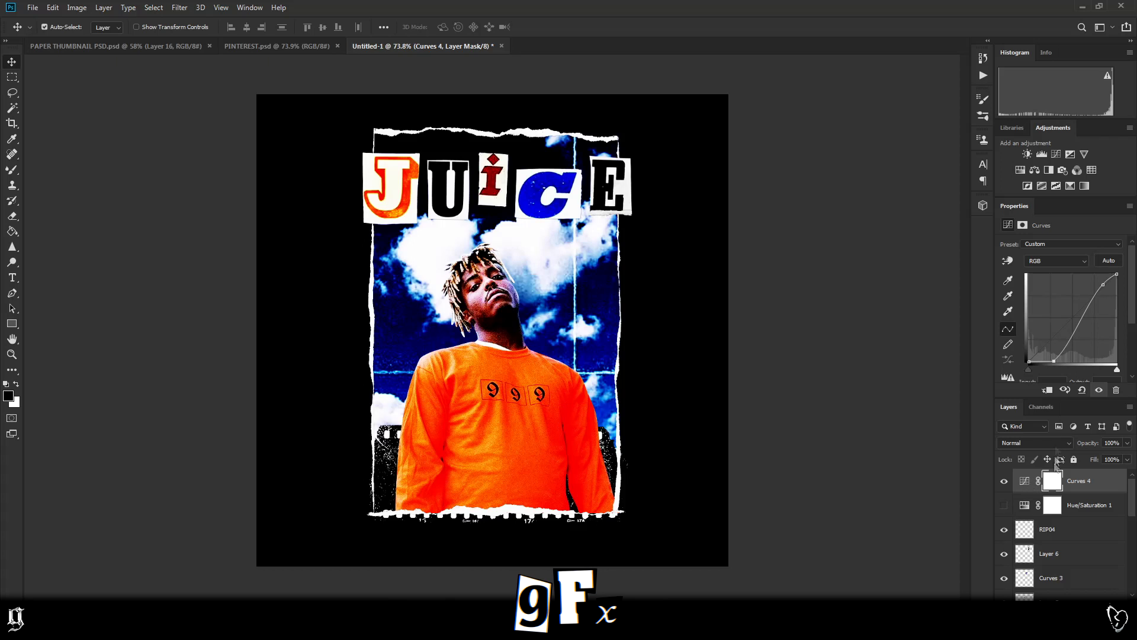
{"action": "left_click_drag", "start_coordinate": [1057, 357], "coordinate": [1051, 342]}
{"action": "scroll", "coordinate": [324, 506], "scroll_direction": "up", "scroll_amount": 1, "text": "alt"}
{"action": "mouse_move", "coordinate": [160, 628]}
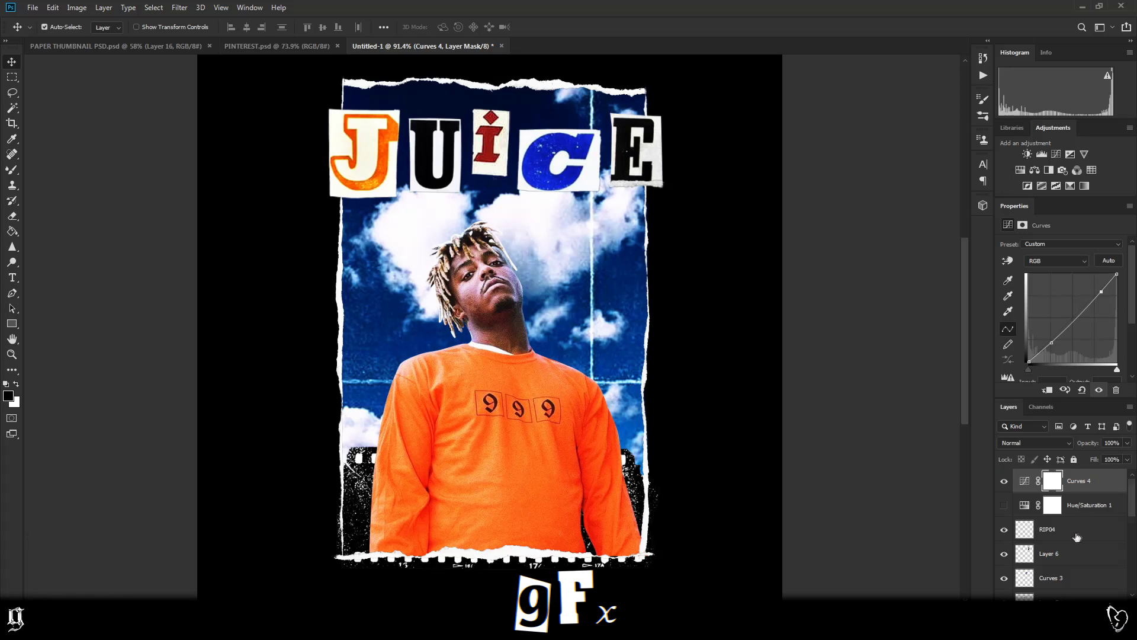
Step: Toggle Layer 7's visibility on and off to compare the artwork with and without it
{"action": "scroll", "coordinate": [1077, 536], "scroll_direction": "down", "scroll_amount": 2}
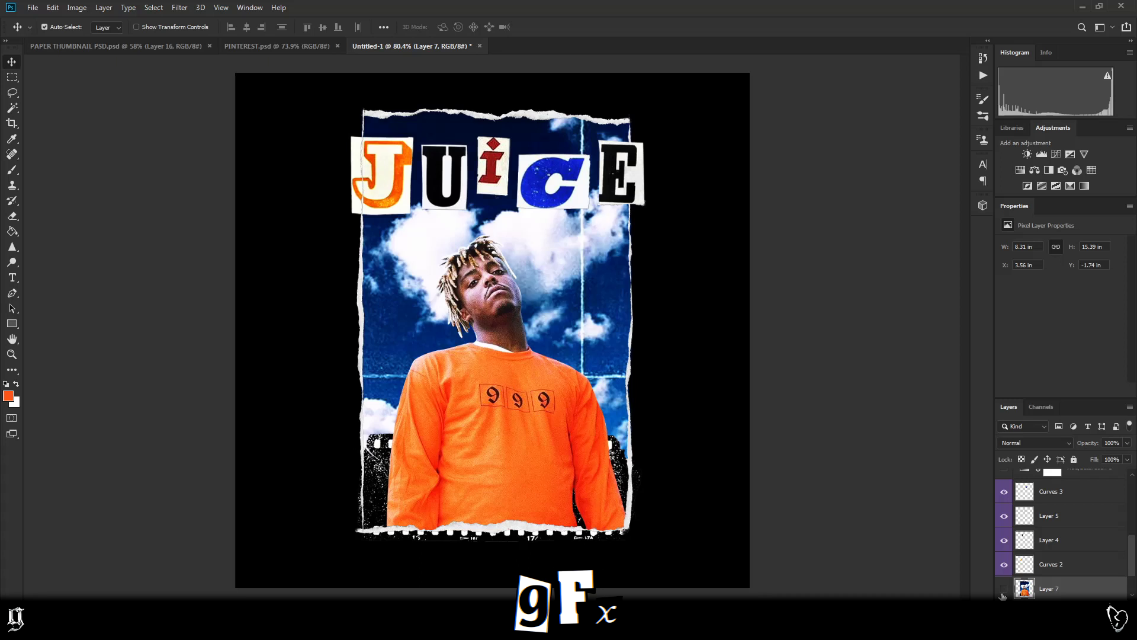
{"action": "left_click", "coordinate": [1004, 589]}
{"action": "left_click", "coordinate": [1003, 589]}
{"action": "left_click", "coordinate": [1004, 589]}
{"action": "left_click", "coordinate": [1003, 589]}
{"action": "left_click", "coordinate": [1003, 589]}
{"action": "left_click", "coordinate": [1003, 590]}
Step: Switch to the PAPER File Explorer window and open the HALFTONE folder inside TEXTURE
{"action": "mouse_move", "coordinate": [160, 627]}
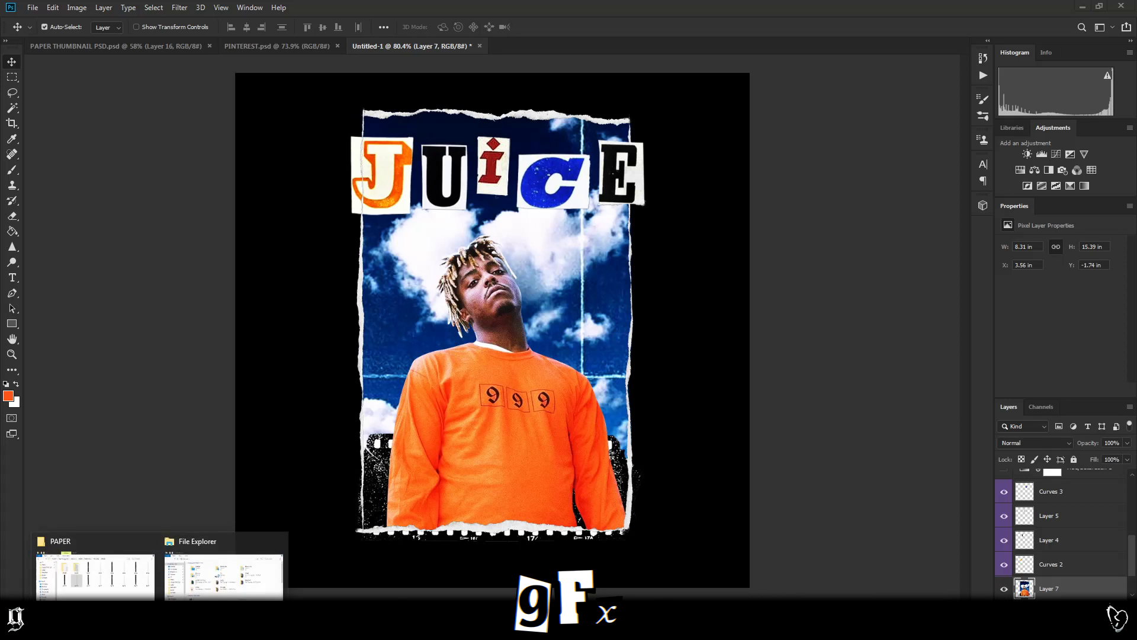
{"action": "left_click", "coordinate": [110, 587]}
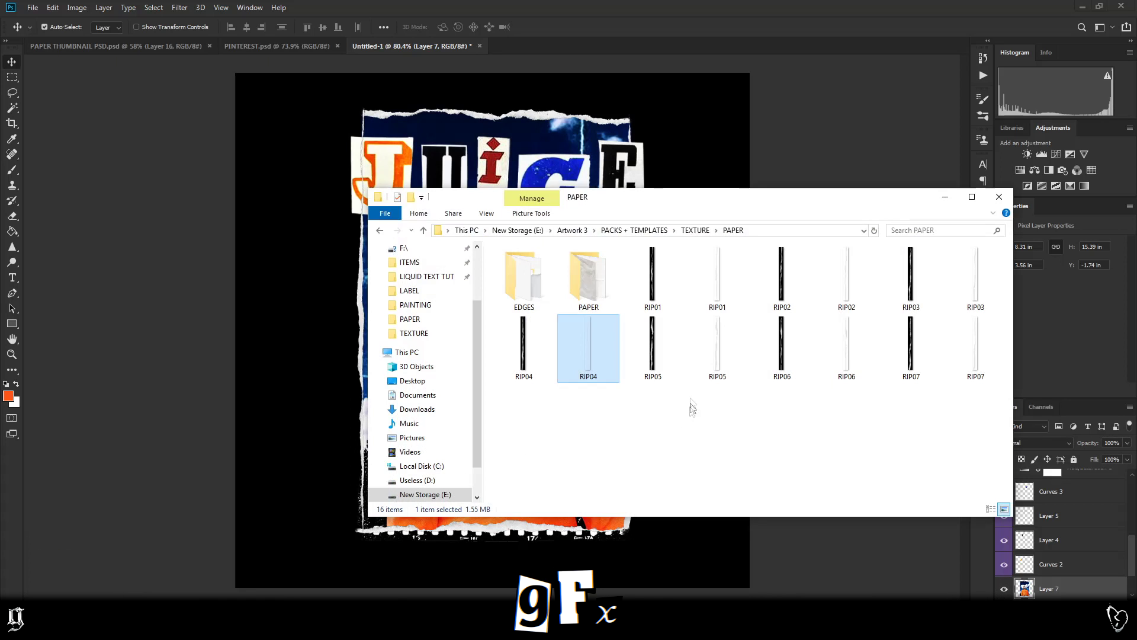
{"action": "left_click", "coordinate": [695, 231]}
{"action": "double_click", "coordinate": [544, 267]}
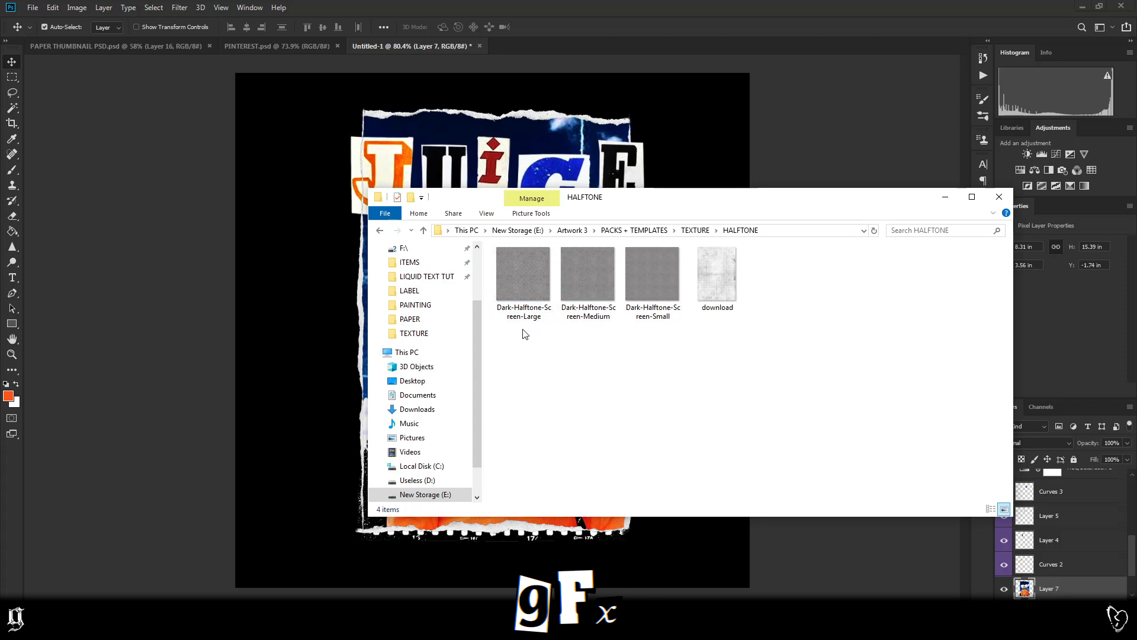
Step: Preview the Dark-Halftone-Screen-Large and Dark-Halftone-Screen-Small images in Photos, closing each preview
{"action": "double_click", "coordinate": [525, 290]}
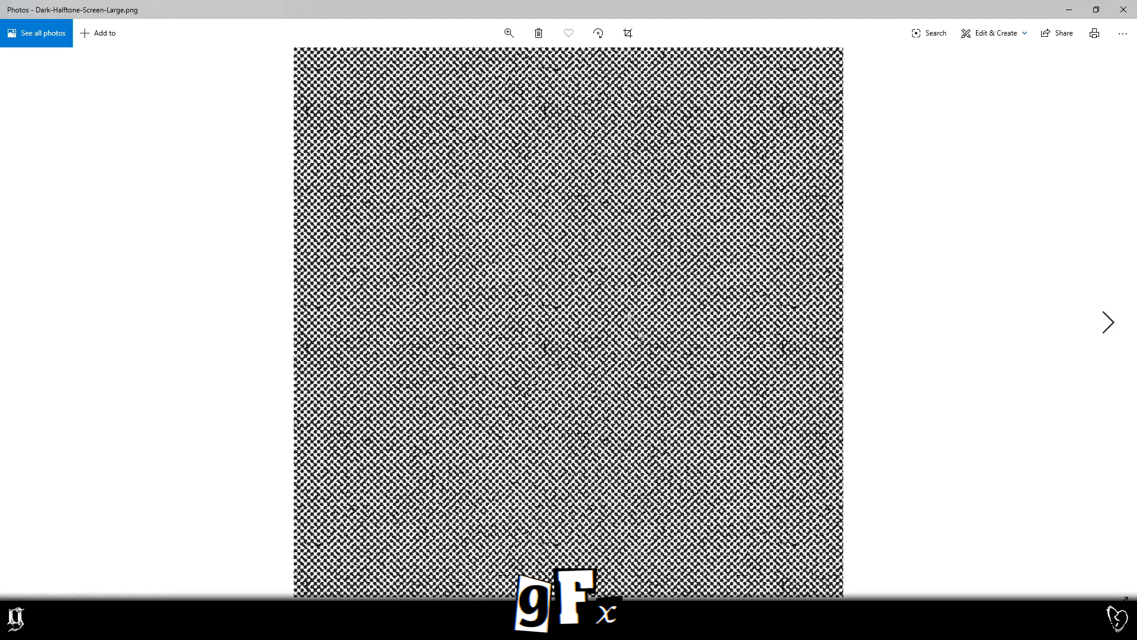
{"action": "left_click", "coordinate": [1124, 10]}
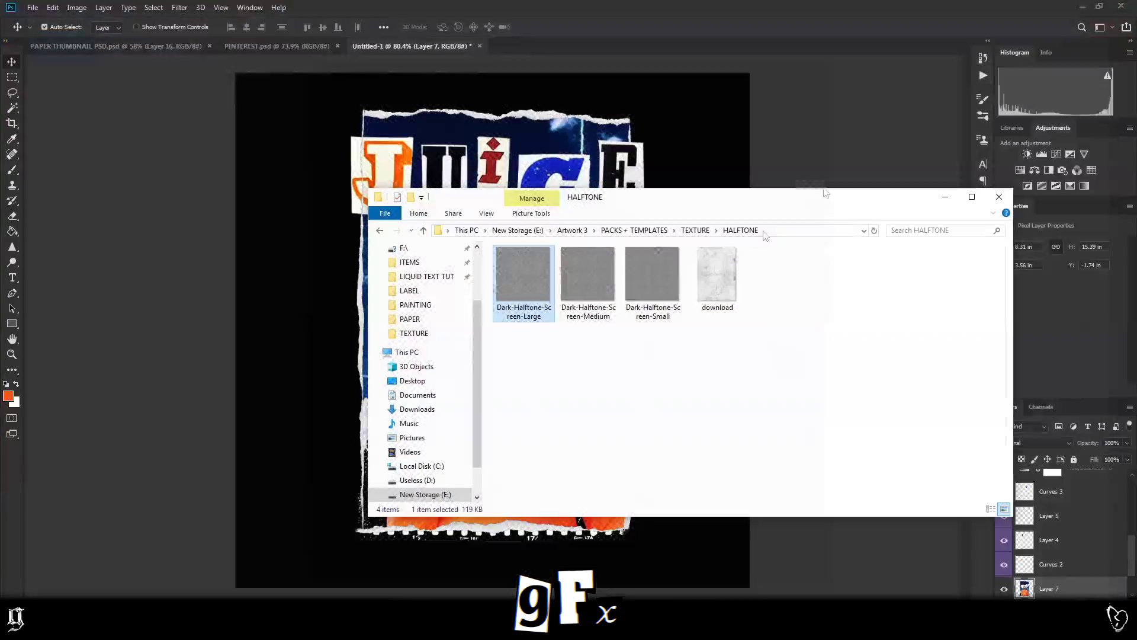
{"action": "left_click", "coordinate": [638, 295]}
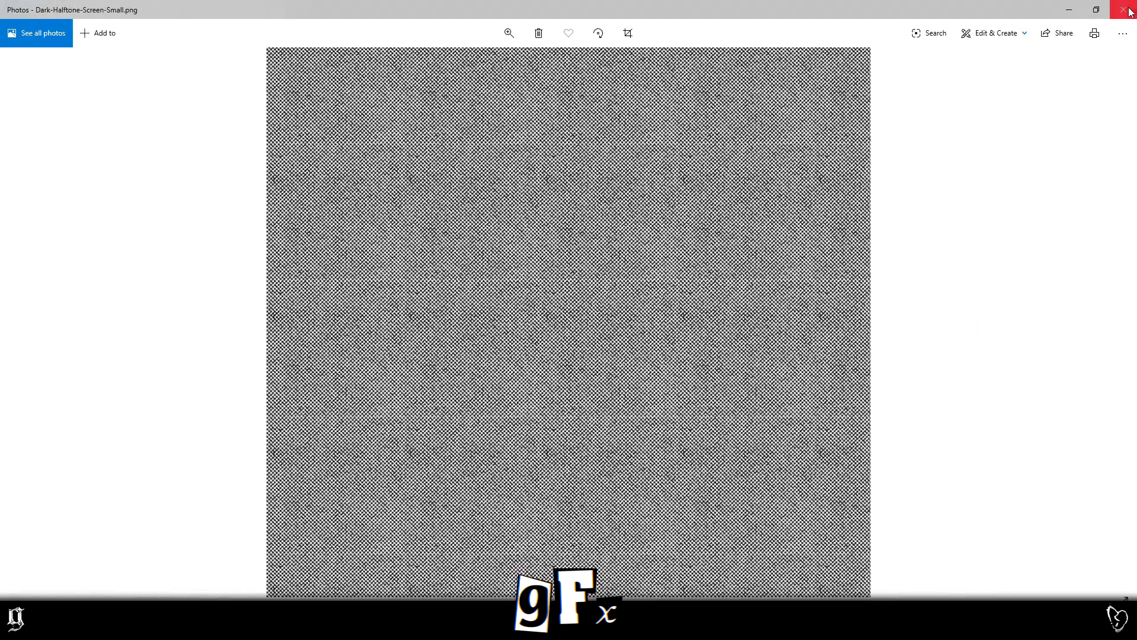
{"action": "left_click", "coordinate": [1131, 12]}
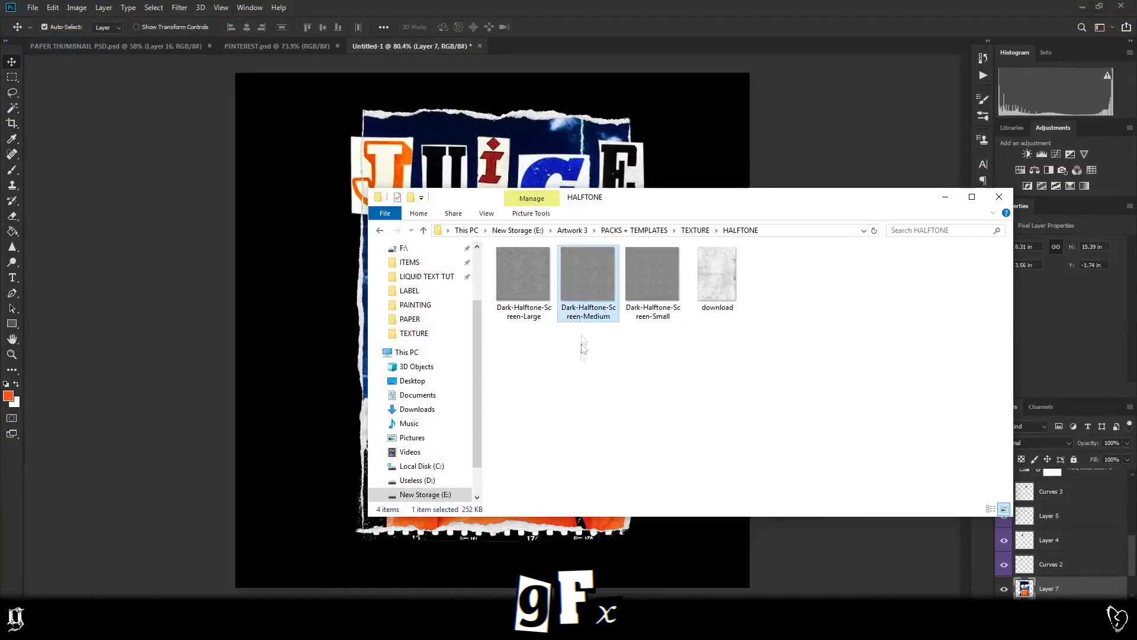
Step: Place Dark-Halftone-Screen-Medium into the artwork above Layer 7 and make it a clipping mask on that layer
{"action": "left_click", "coordinate": [341, 364]}
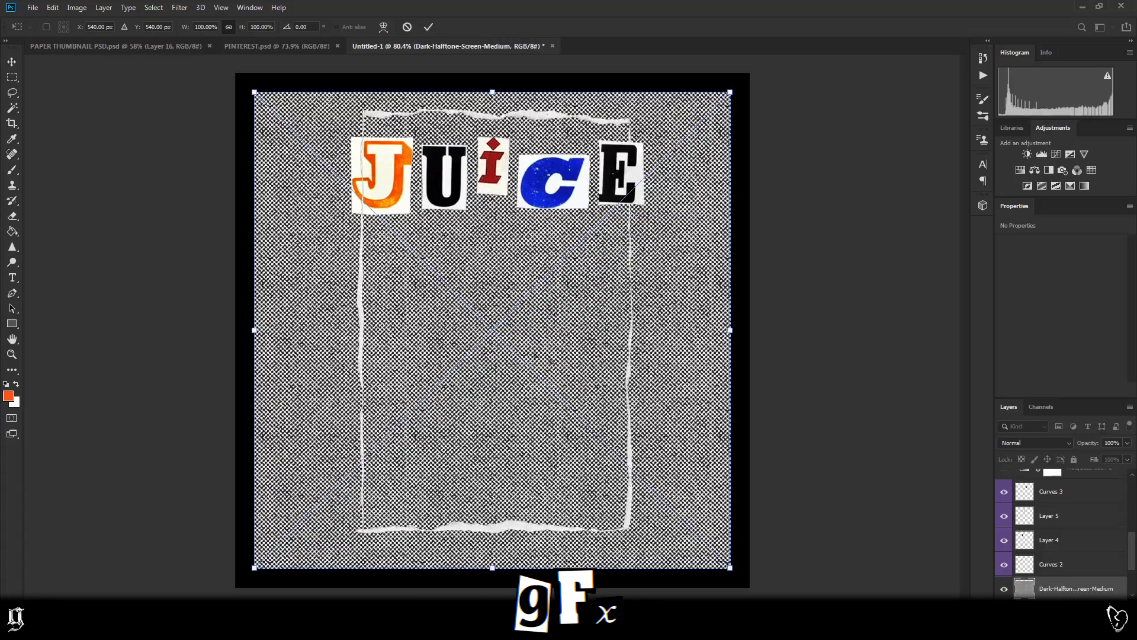
{"action": "key", "text": "Return"}
{"action": "right_click", "coordinate": [1059, 592]}
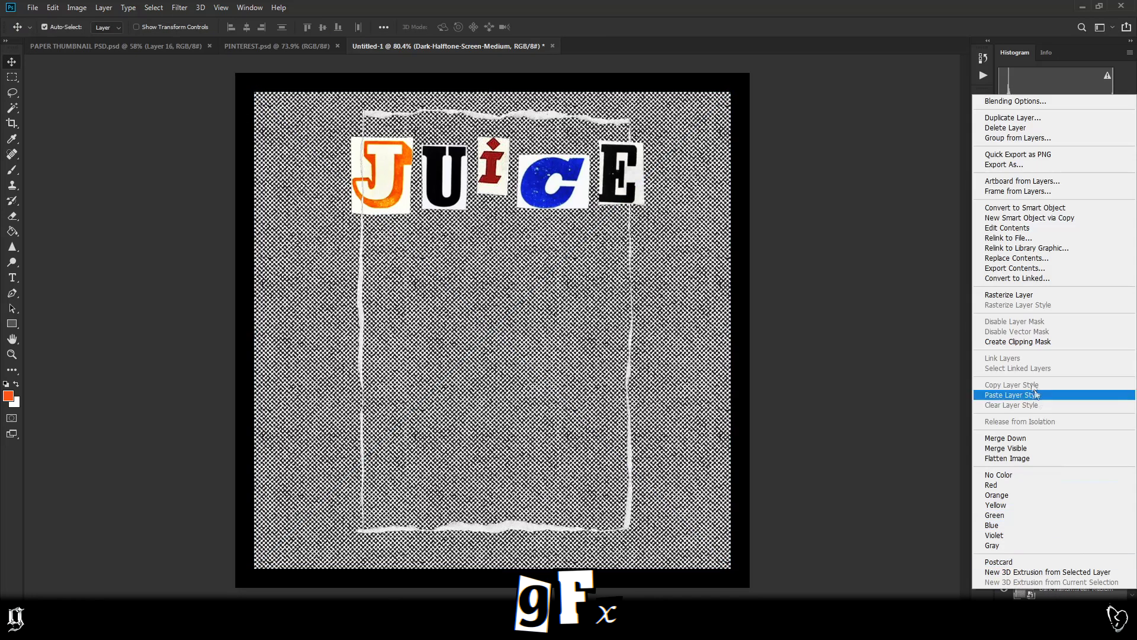
{"action": "left_click", "coordinate": [1005, 344]}
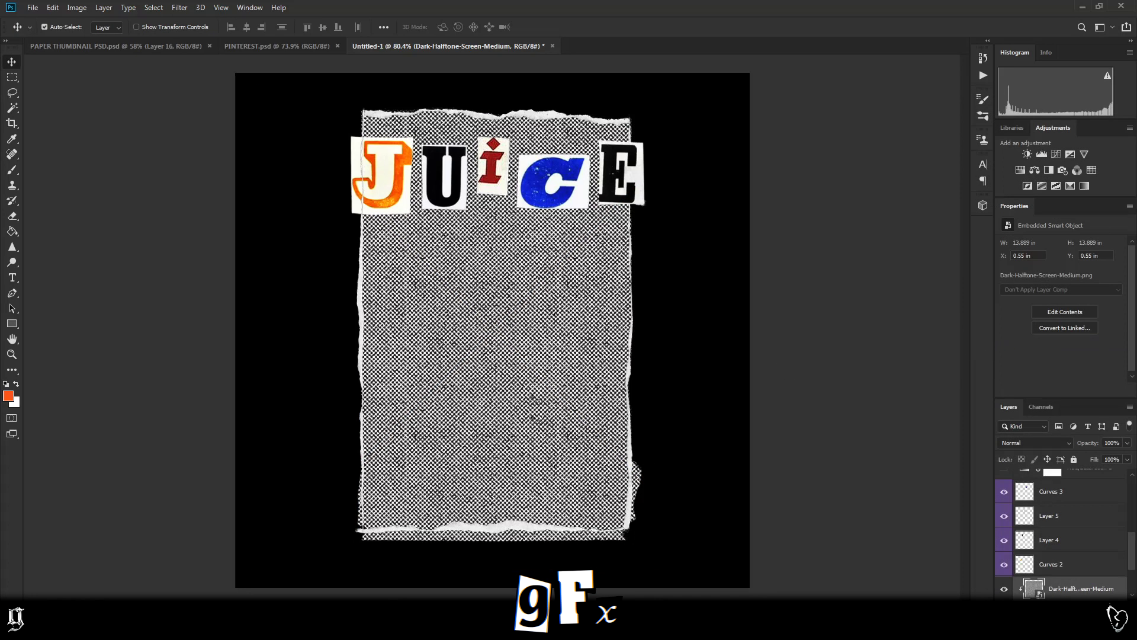
Step: Try the halftone layer in Darken blend mode at 20% opacity and inspect the dots up close
{"action": "left_click", "coordinate": [1035, 443]}
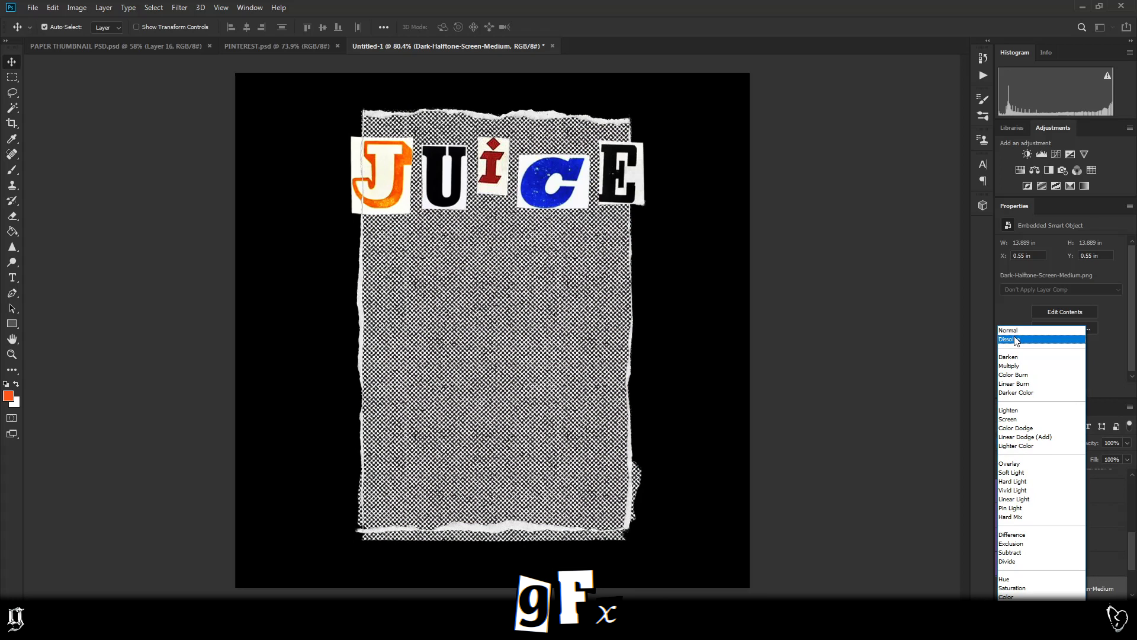
{"action": "left_click", "coordinate": [1011, 357]}
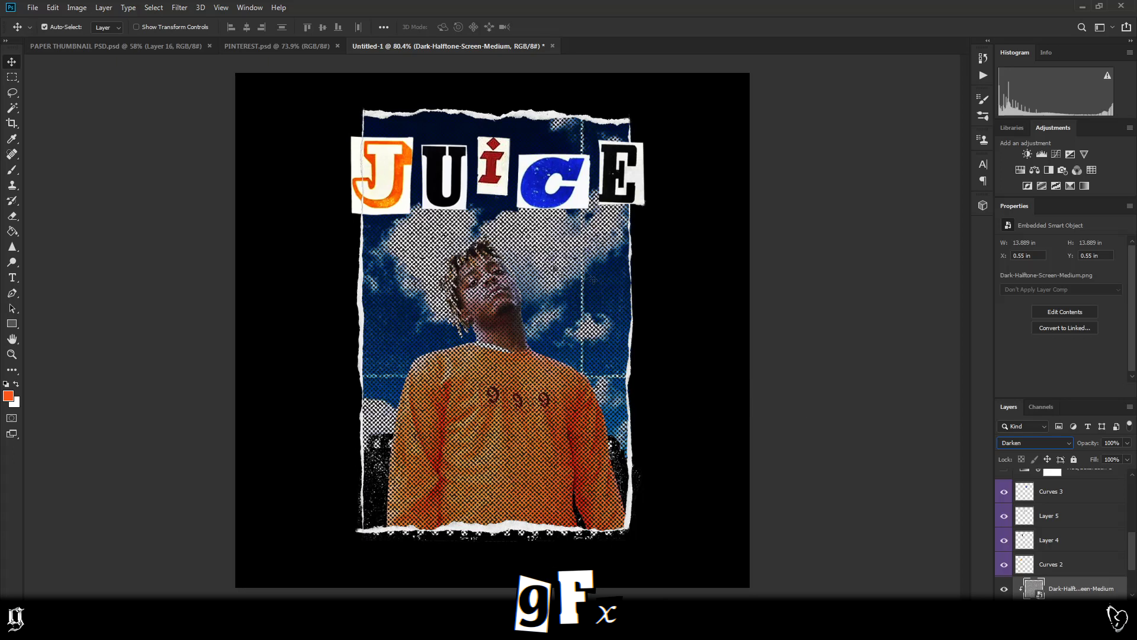
{"action": "left_click", "coordinate": [1127, 442]}
{"action": "left_click_drag", "start_coordinate": [1129, 455], "coordinate": [1085, 457]}
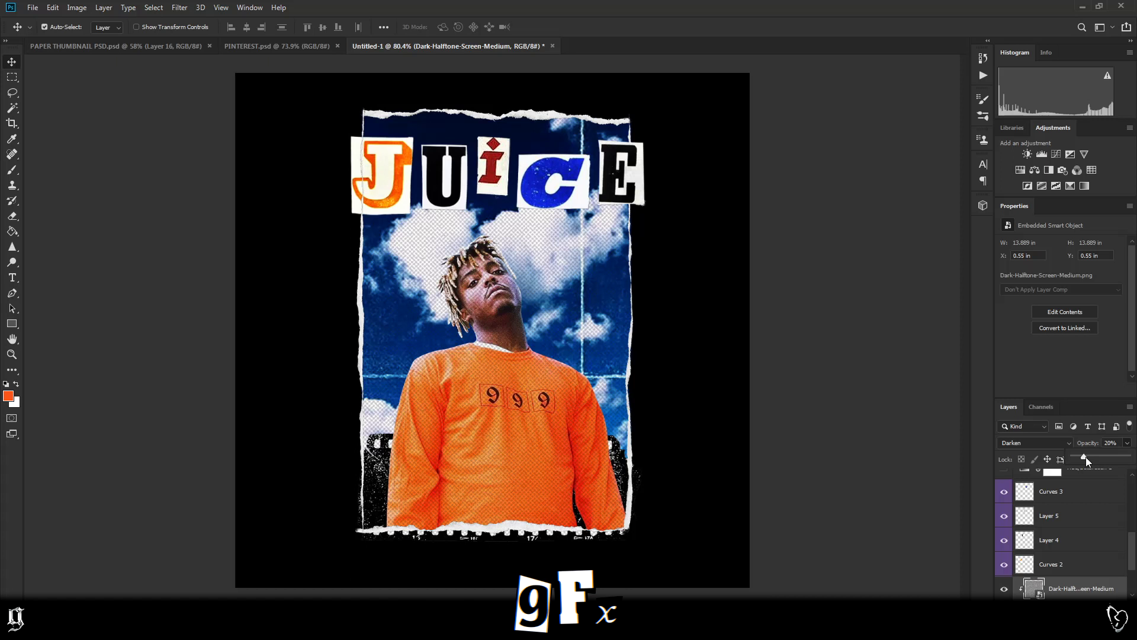
{"action": "scroll", "coordinate": [588, 416], "scroll_direction": "up", "scroll_amount": 2}
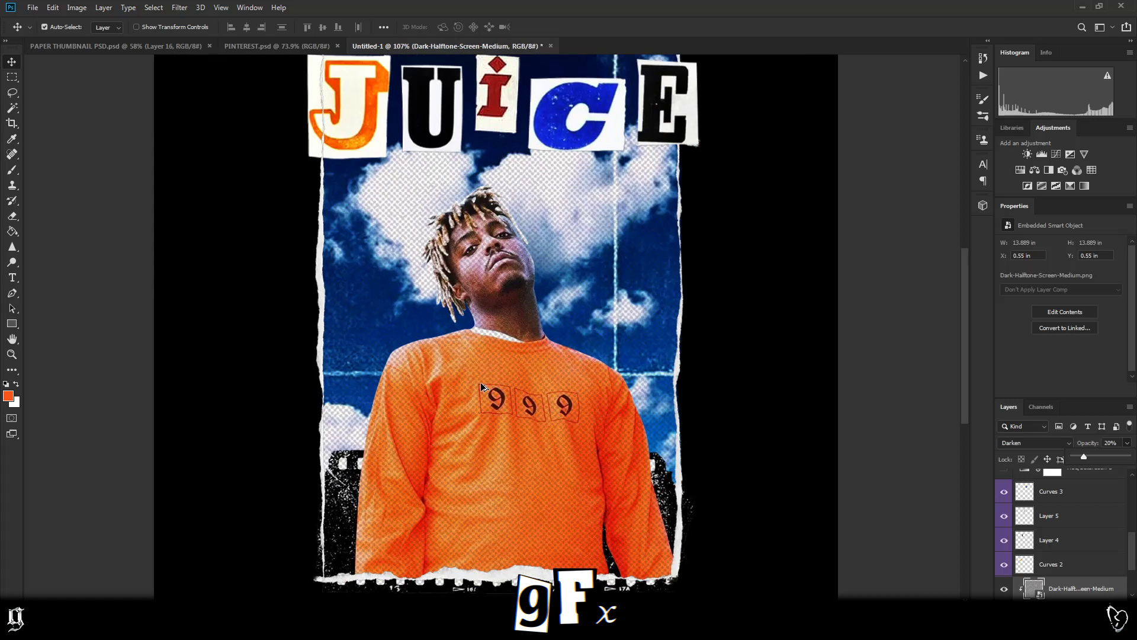
{"action": "scroll", "coordinate": [436, 396], "scroll_direction": "up", "scroll_amount": 4}
{"action": "scroll", "coordinate": [403, 357], "scroll_direction": "up", "scroll_amount": 3}
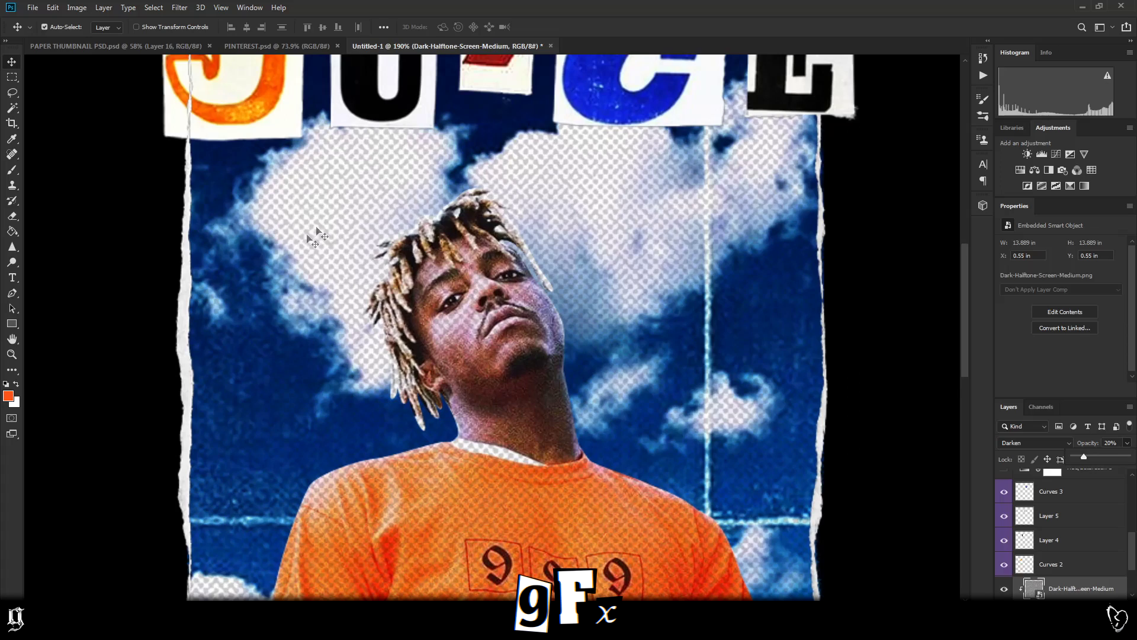
{"action": "scroll", "coordinate": [354, 198], "scroll_direction": "down", "scroll_amount": 5}
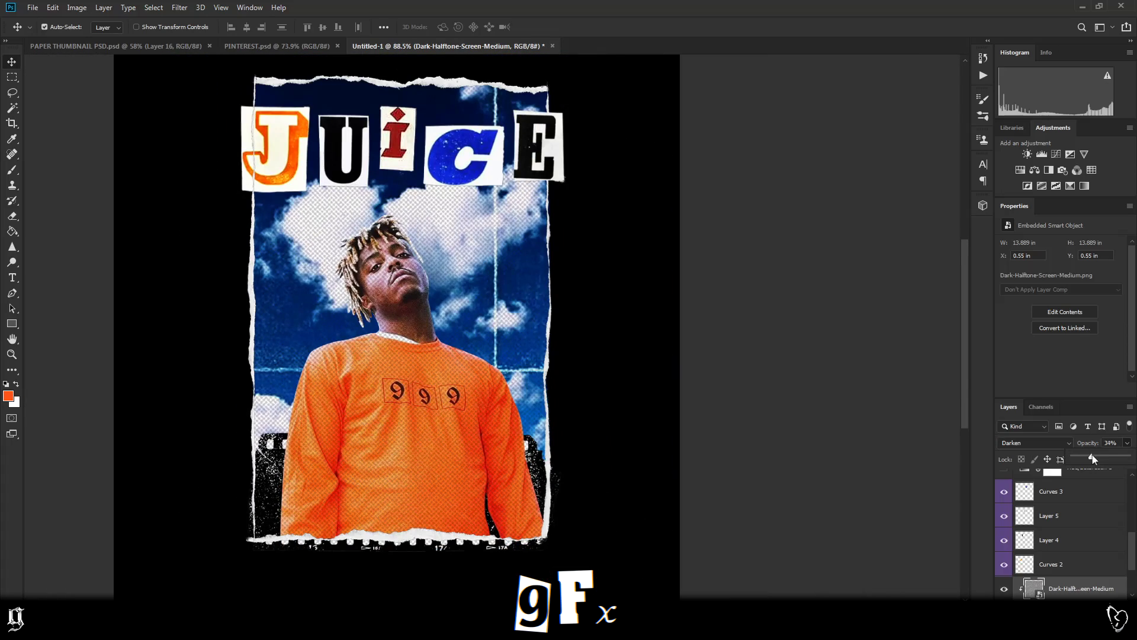
Step: Compare blend modes for the halftone layer at 100% opacity, choosing Overlay, and set its opacity to 34%
{"action": "left_click_drag", "start_coordinate": [1093, 458], "coordinate": [1128, 456]}
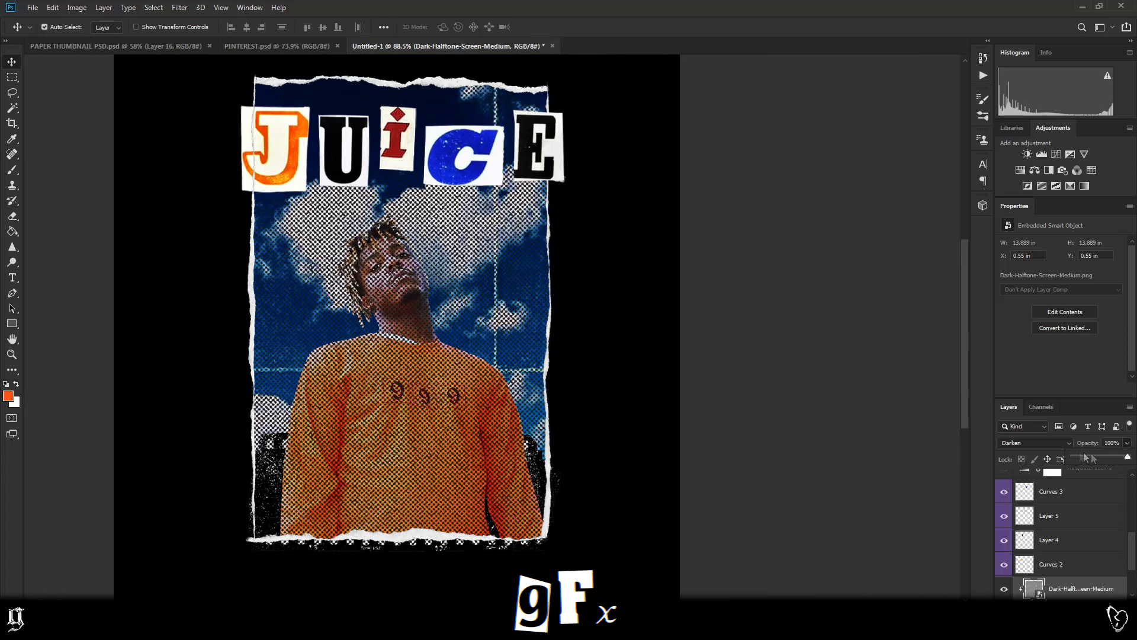
{"action": "left_click", "coordinate": [1034, 442]}
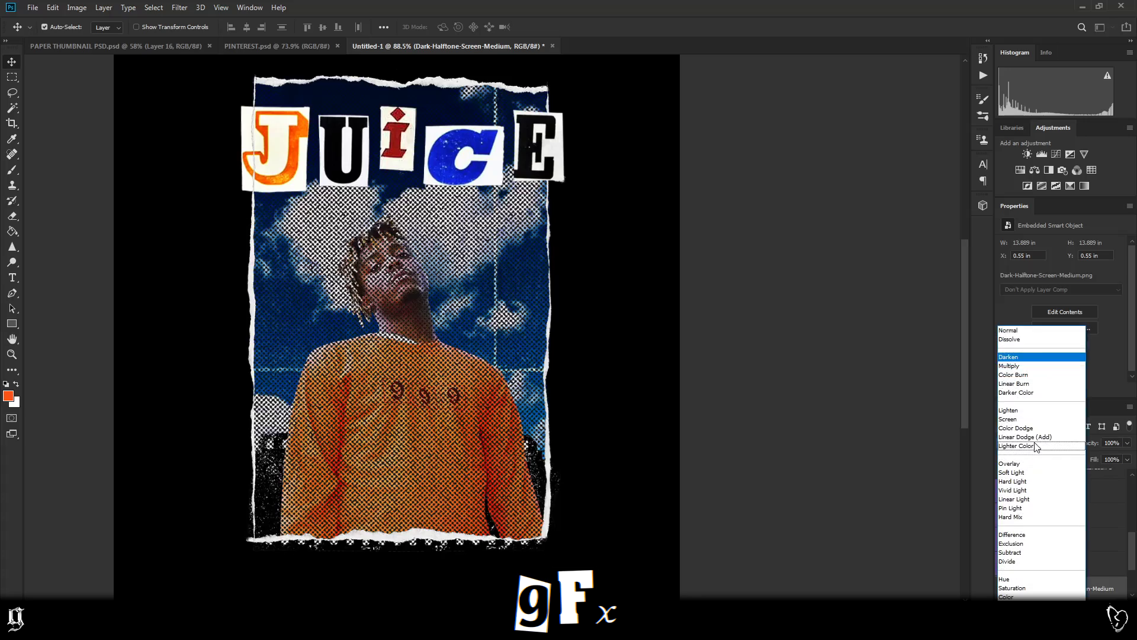
{"action": "left_click", "coordinate": [1034, 372]}
{"action": "key", "text": "Down"}
{"action": "key", "text": "Down"}
{"action": "key", "text": "Down"}
{"action": "key", "text": "Down"}
{"action": "key", "text": "Down"}
{"action": "key", "text": "Down"}
{"action": "key", "text": "Down"}
{"action": "key", "text": "Down"}
{"action": "key", "text": "Down"}
{"action": "key", "text": "Down"}
{"action": "key", "text": "Down"}
{"action": "key", "text": "Down"}
{"action": "key", "text": "Down"}
{"action": "key", "text": "Down"}
{"action": "key", "text": "Down"}
{"action": "key", "text": "Down"}
{"action": "key", "text": "Down"}
{"action": "key", "text": "Down"}
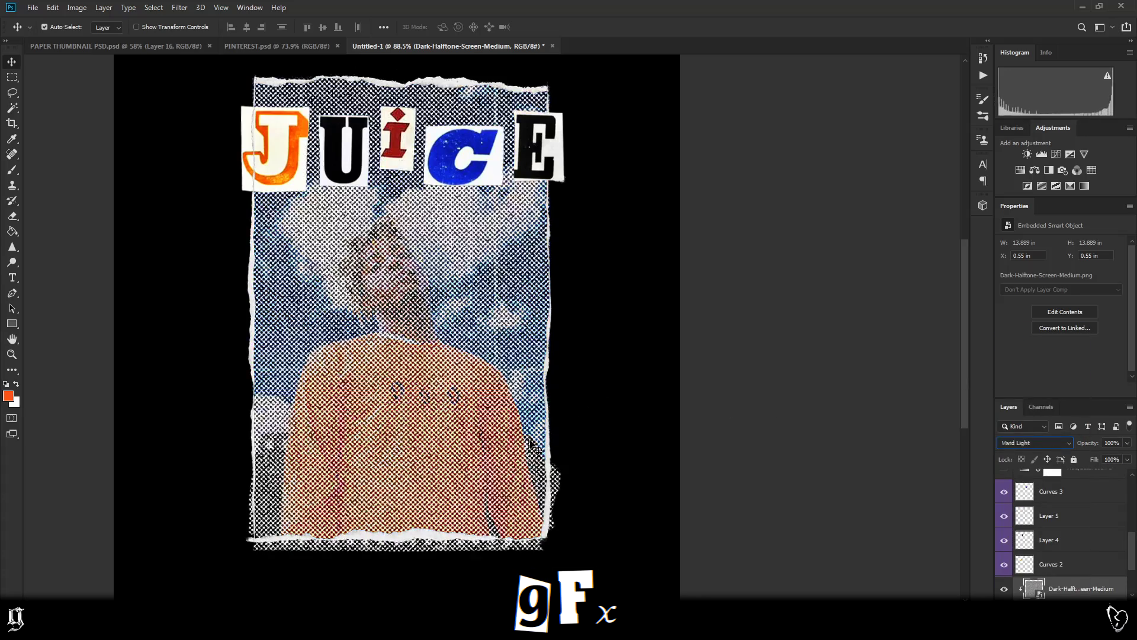
{"action": "key", "text": "Up"}
{"action": "key", "text": "Up"}
{"action": "key", "text": "Up"}
{"action": "key", "text": "Up"}
{"action": "key", "text": "Up"}
{"action": "key", "text": "Up"}
{"action": "key", "text": "Up"}
{"action": "key", "text": "Up"}
{"action": "key", "text": "Up"}
{"action": "key", "text": "Up"}
{"action": "key", "text": "Up"}
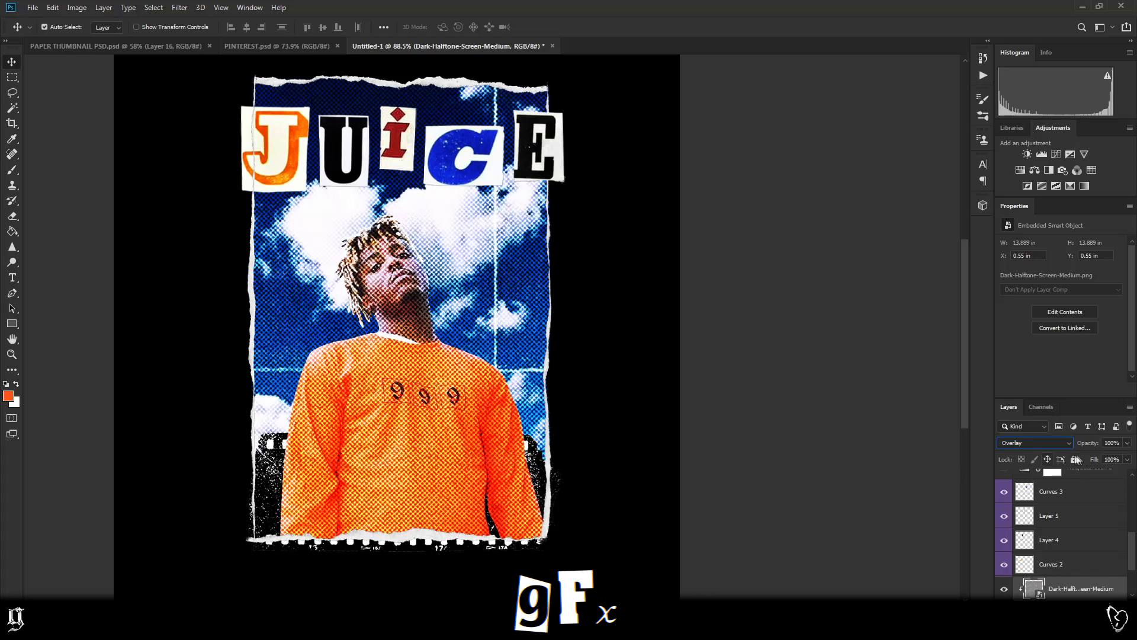
{"action": "left_click", "coordinate": [1129, 443]}
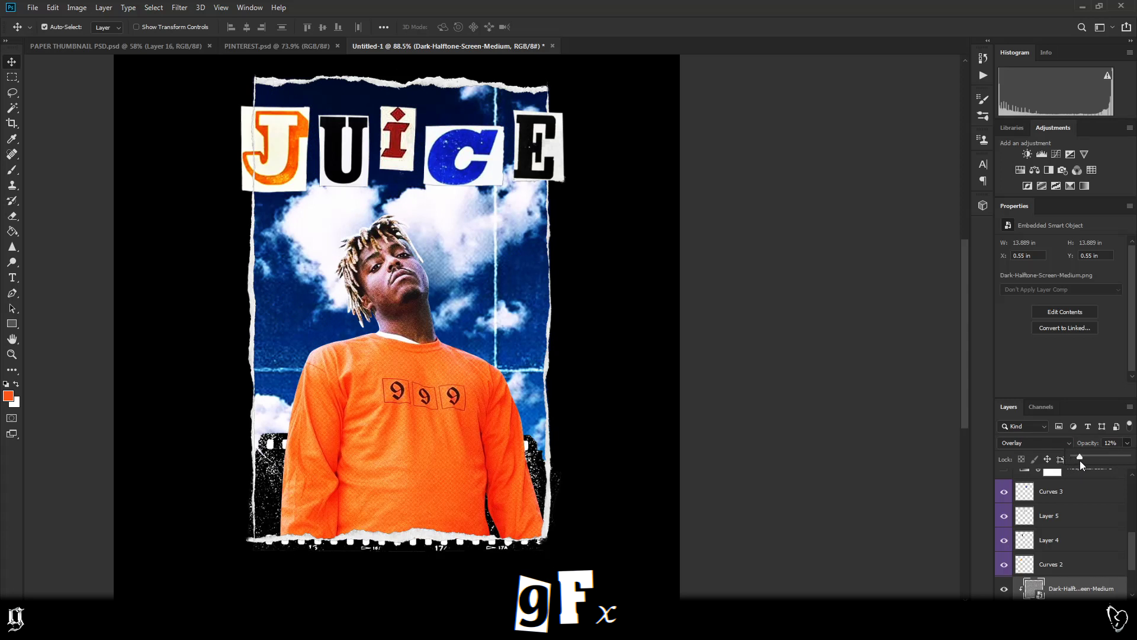
{"action": "left_click_drag", "start_coordinate": [1090, 458], "coordinate": [1092, 457]}
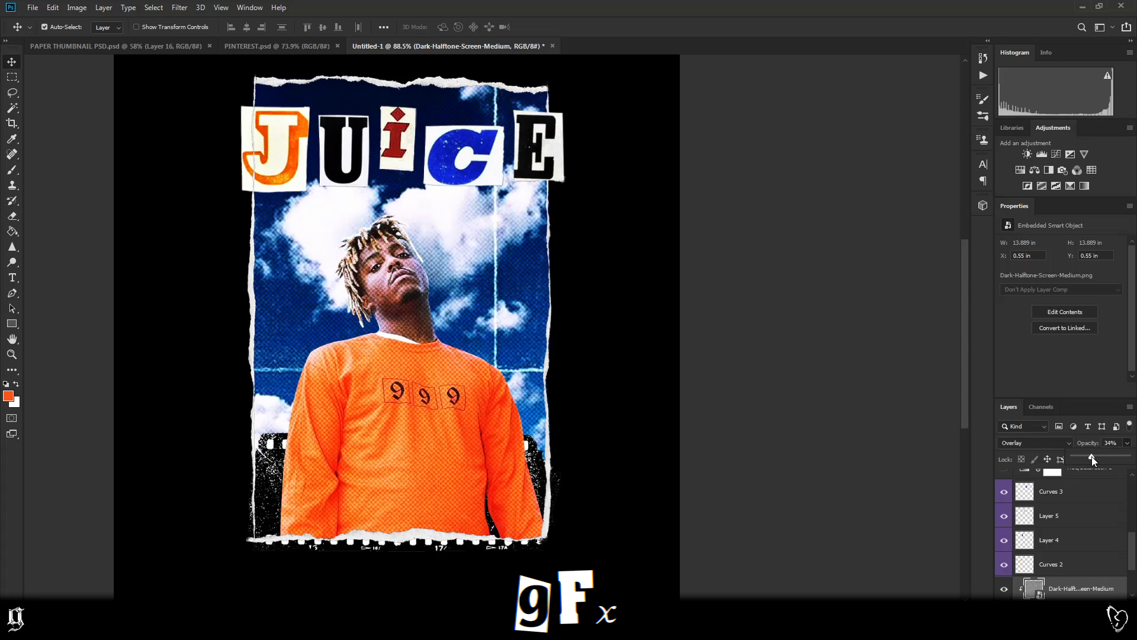